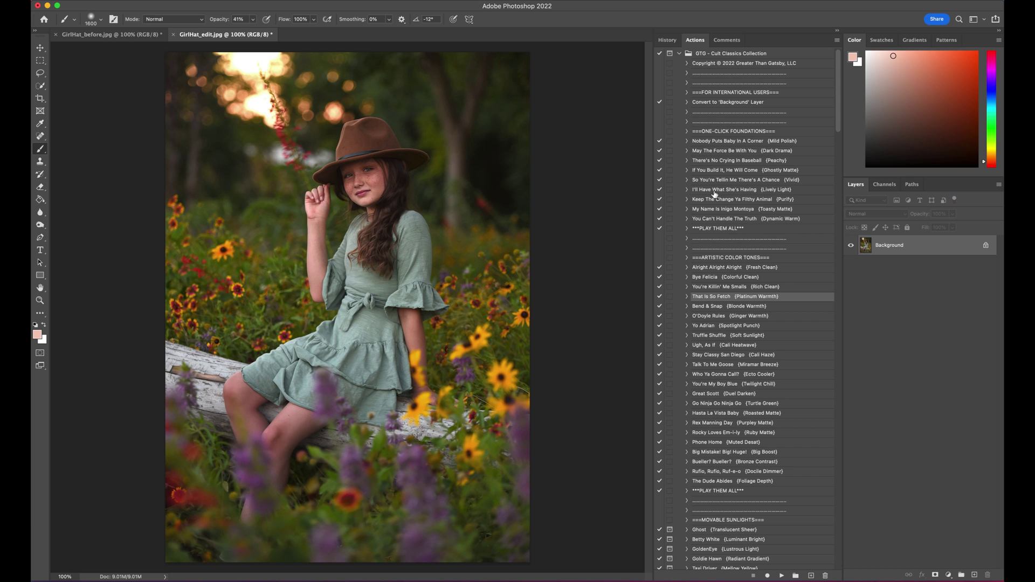
- Play I'll Have What She's Having and Bye Felicia, dropping Bye Felicia to 40% opacity
left_click(714, 192)
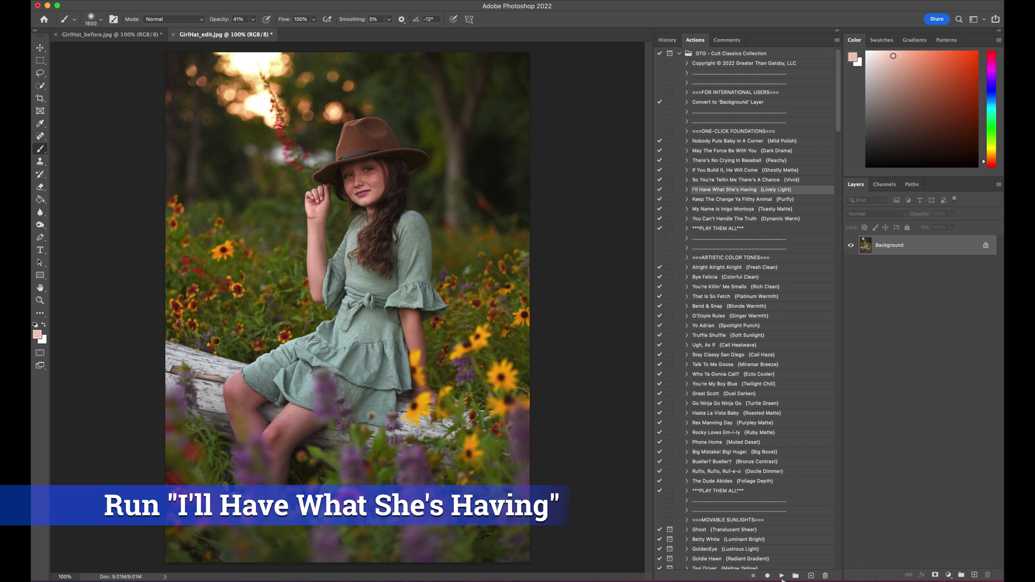
left_click(782, 576)
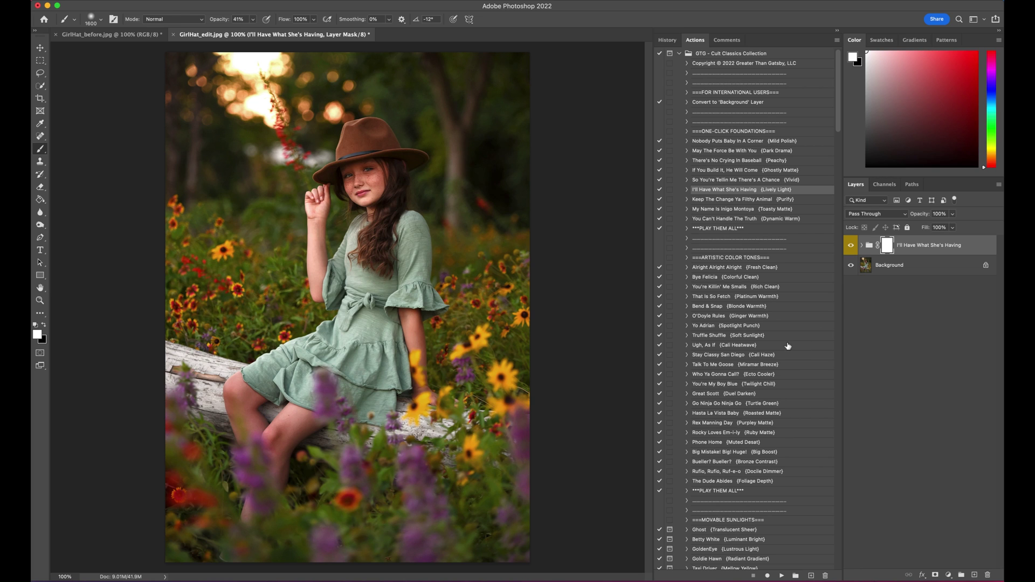
scroll(788, 345, "down", 3)
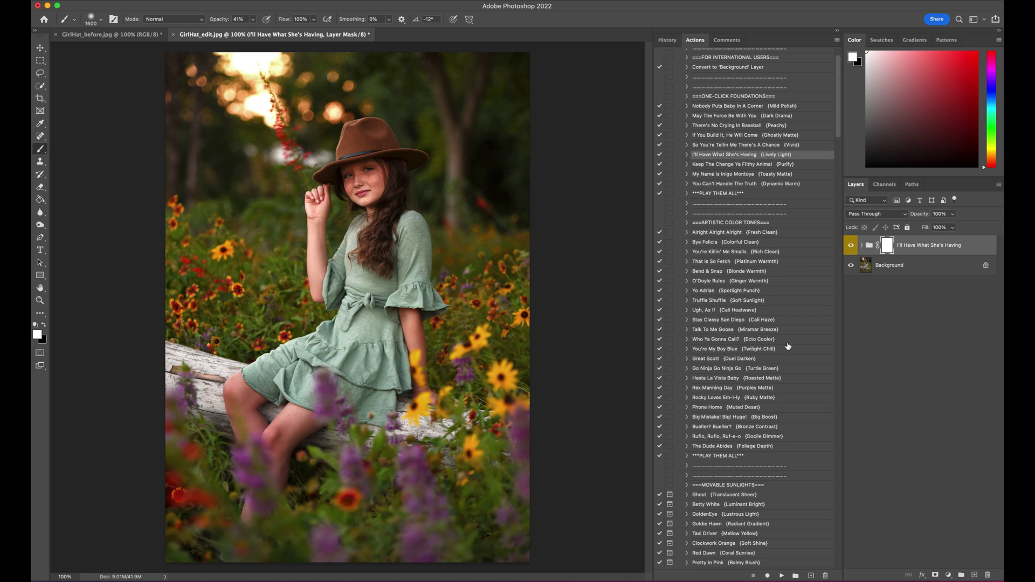
left_click(707, 242)
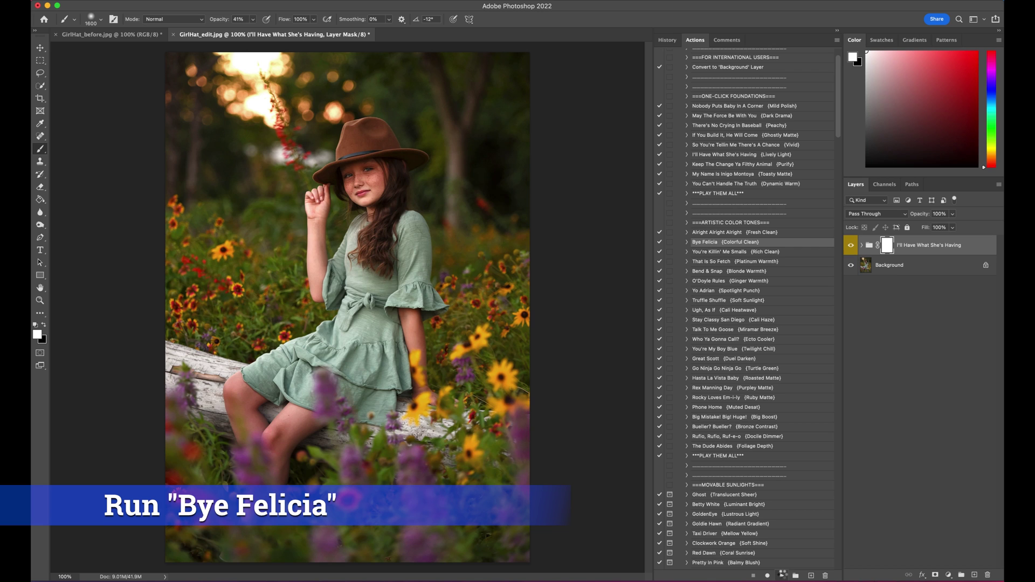
left_click(783, 575)
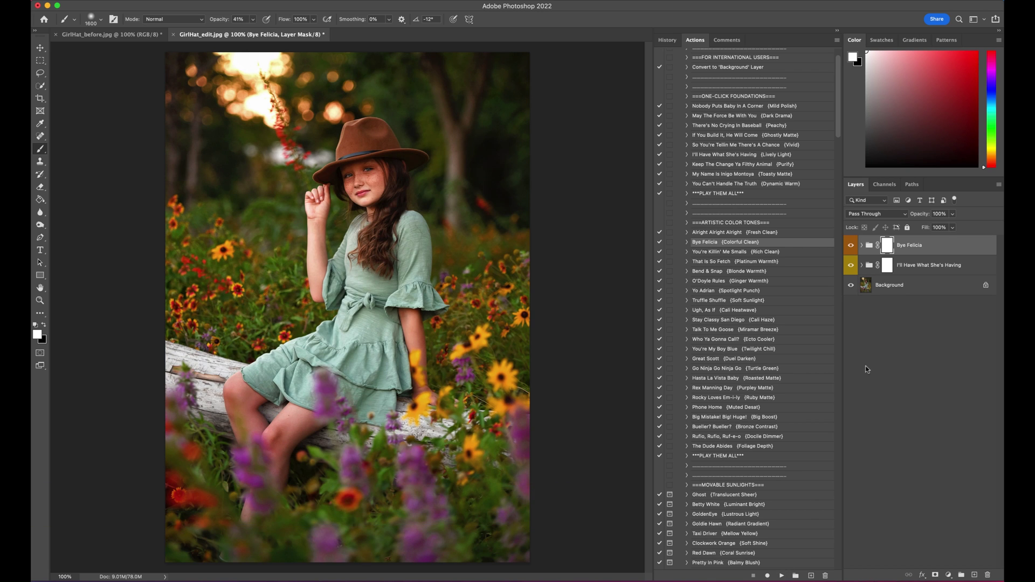
left_click(952, 214)
left_click_drag(954, 227, 924, 229)
- Play O'Doyle Rules and lower its group opacity to about 70%
left_click(715, 282)
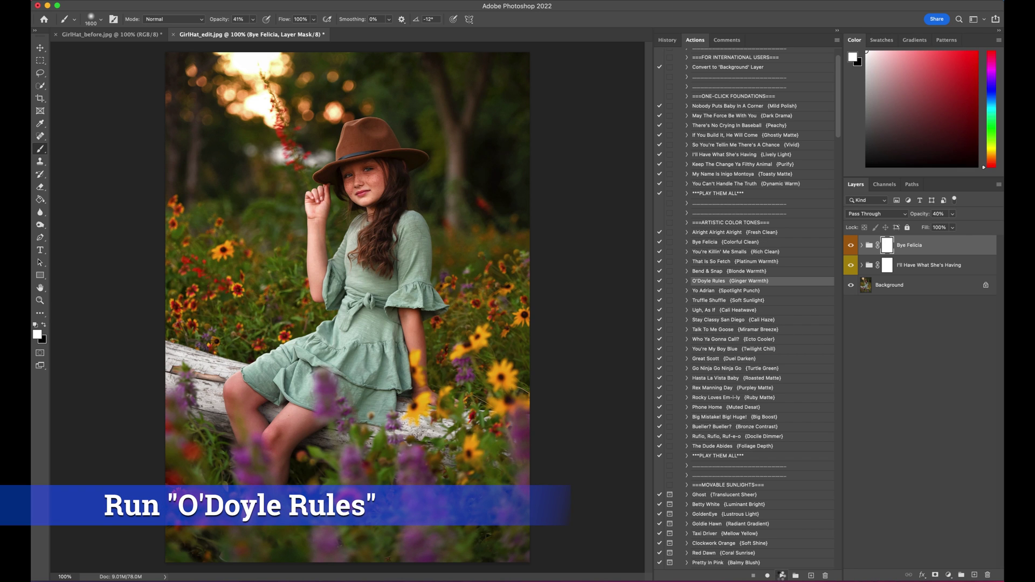
left_click(779, 575)
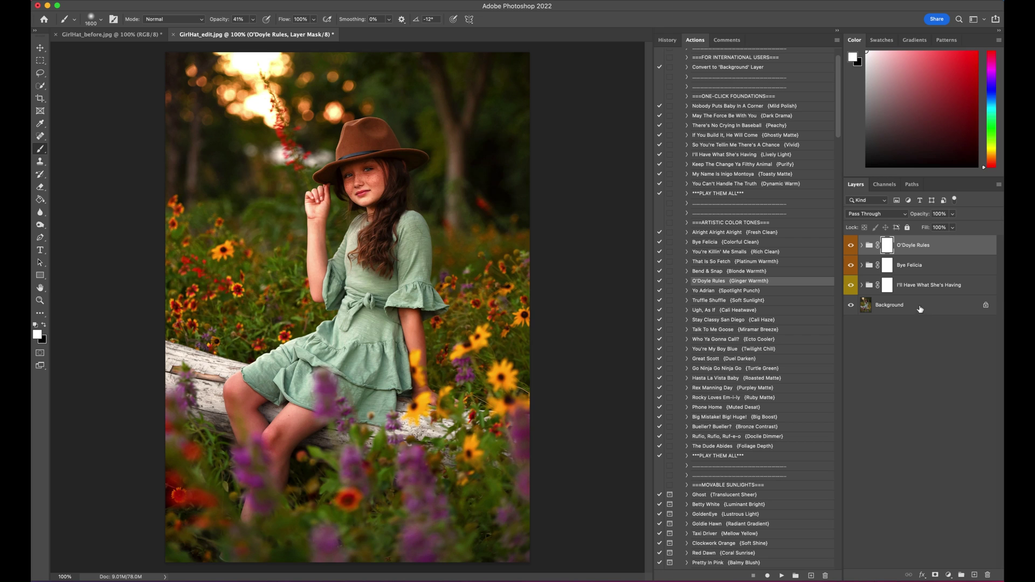
left_click(952, 215)
left_click_drag(952, 227, 941, 228)
scroll(748, 414, "down", 6)
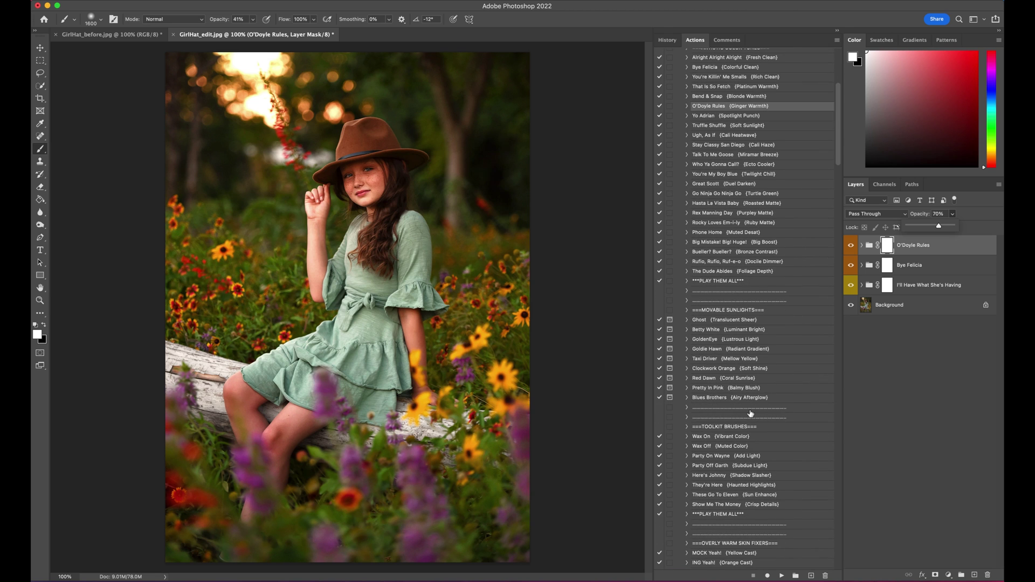
- Play Goldie Hawn, move its radial glow to the top of the photo and scale it to 111%
left_click(705, 350)
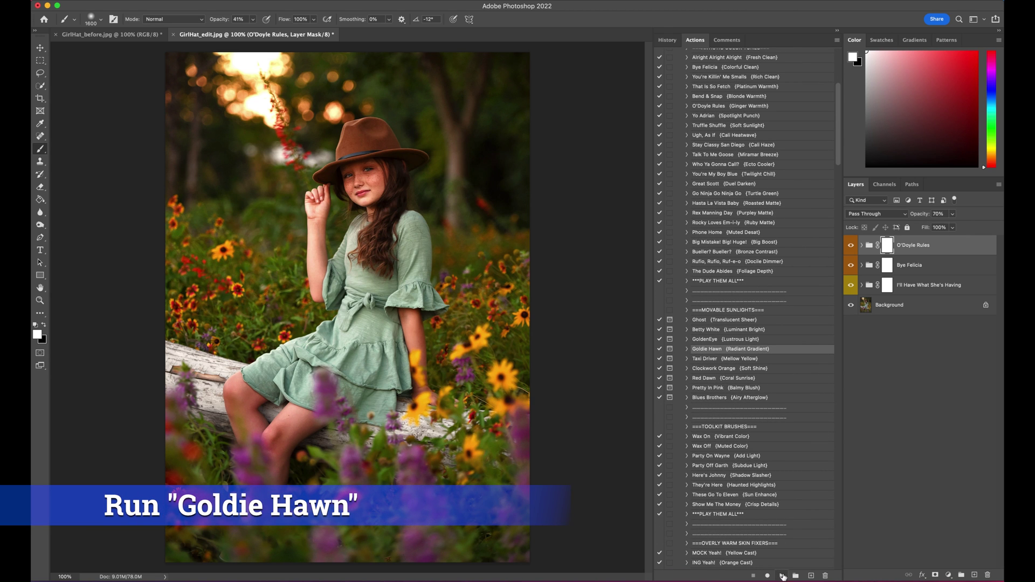
left_click(782, 576)
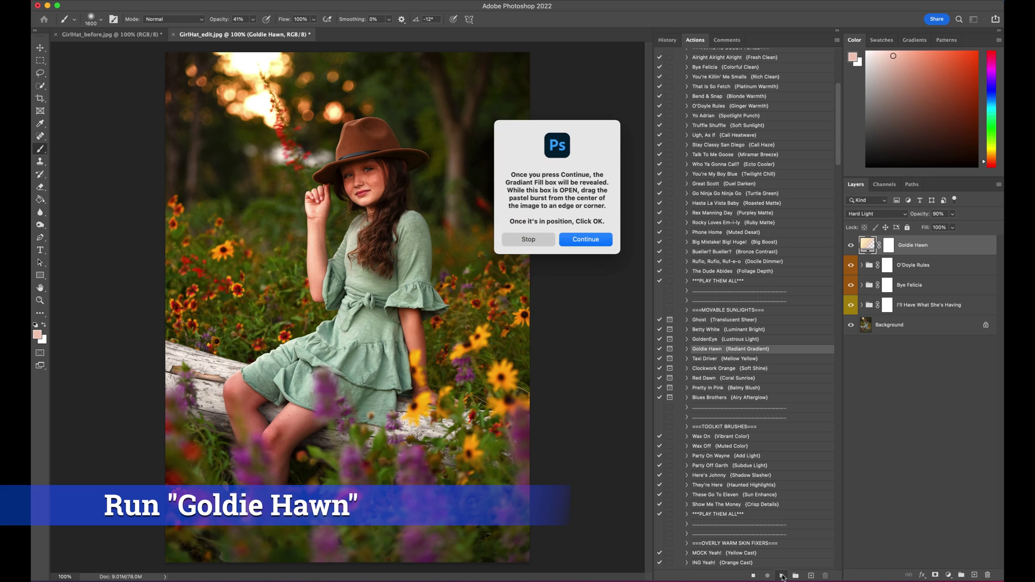
left_click(599, 240)
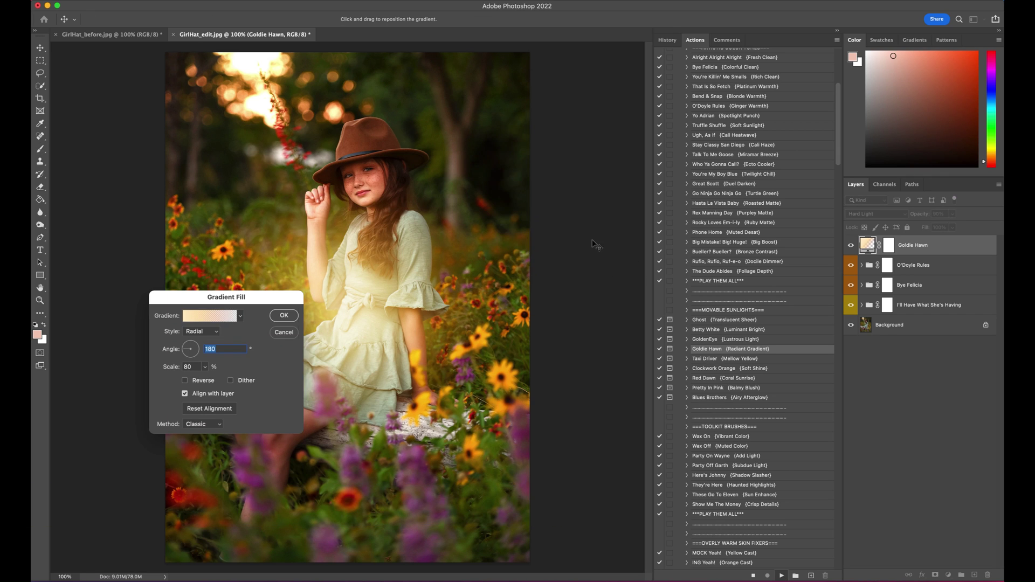
left_click_drag(314, 236, 259, 54)
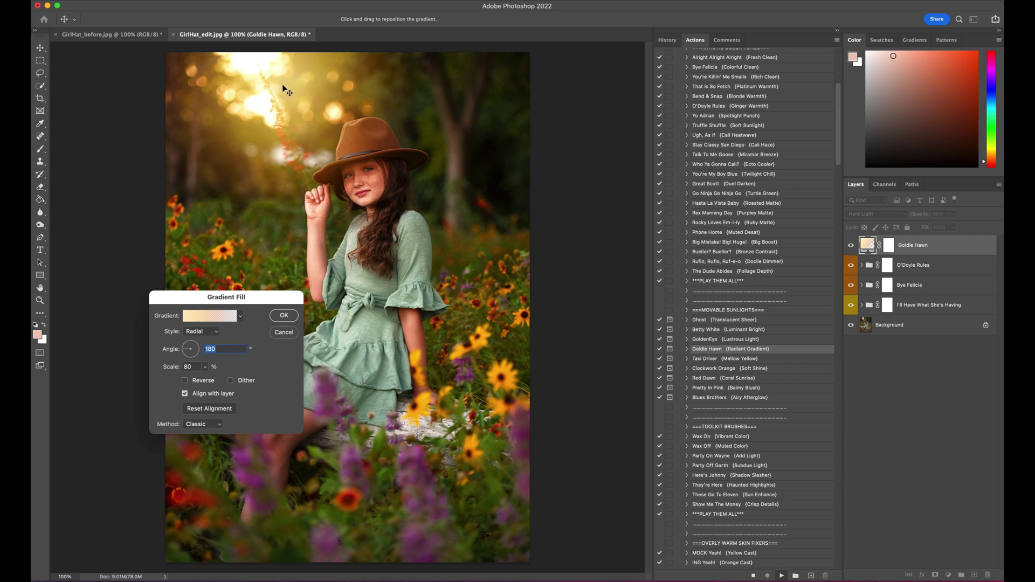
left_click(204, 367)
left_click_drag(206, 381, 207, 380)
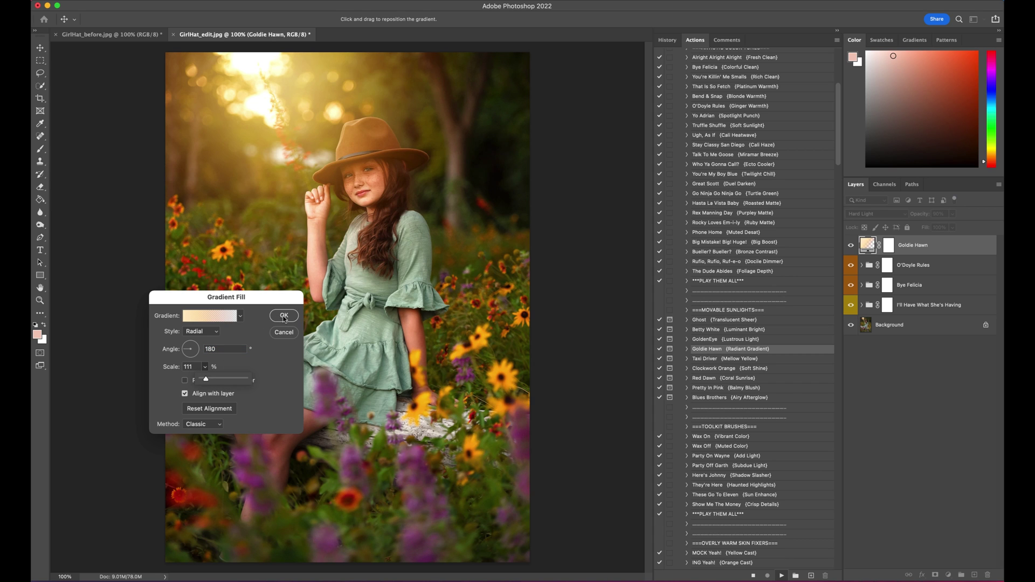
left_click_drag(281, 94, 264, 51)
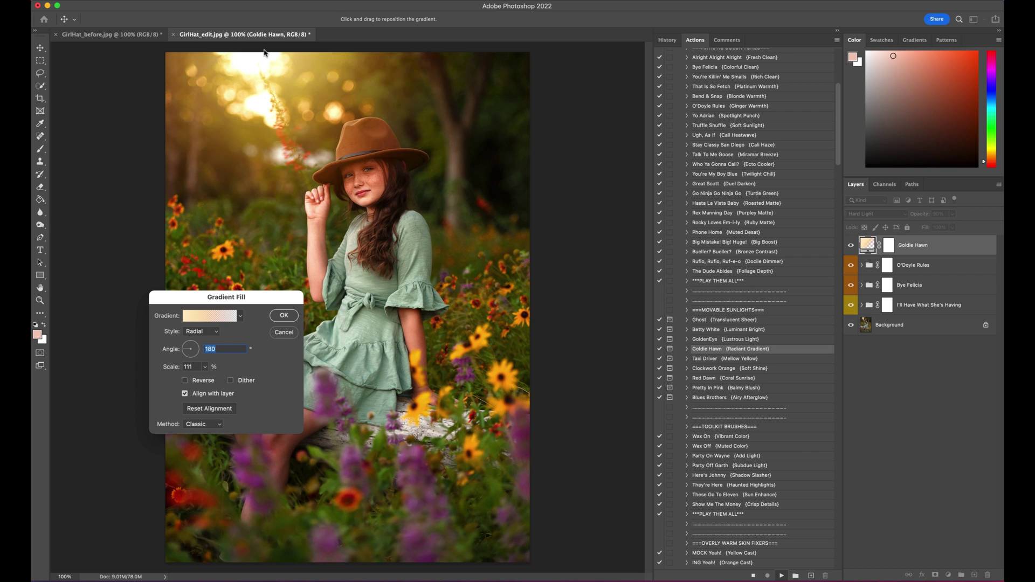
- Confirm the glow, then mask it off the hair and shoulder with black at 100% brush opacity
left_click(284, 316)
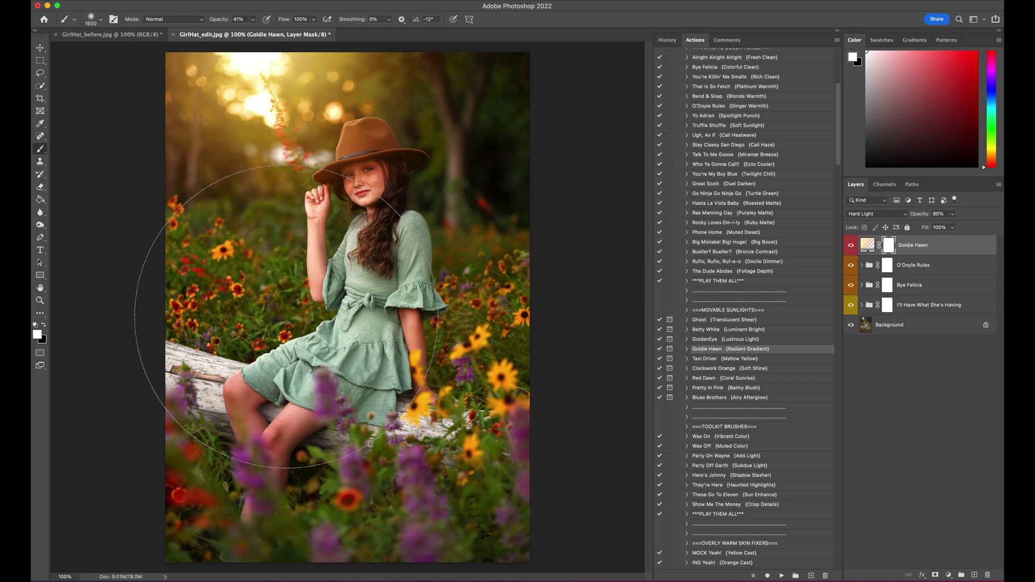
key("bracketleft")
key("bracketleft")
key("bracketleft")
key("bracketleft")
key("bracketleft")
key("bracketleft")
key("bracketleft")
key("bracketleft")
key("bracketleft")
key("bracketleft")
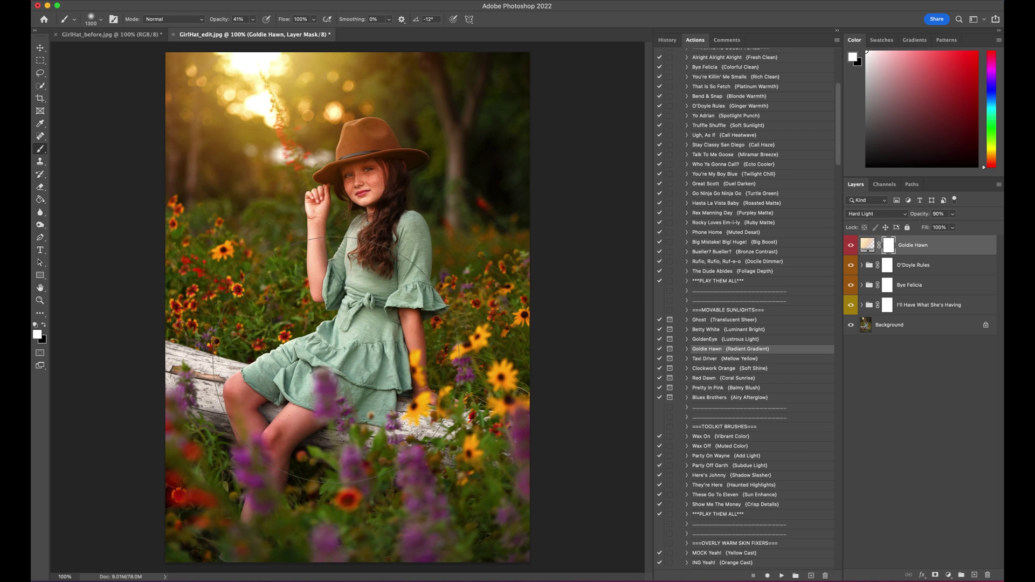
key("bracketleft")
left_click(43, 324)
key("bracketleft")
key("bracketleft")
key("bracketleft")
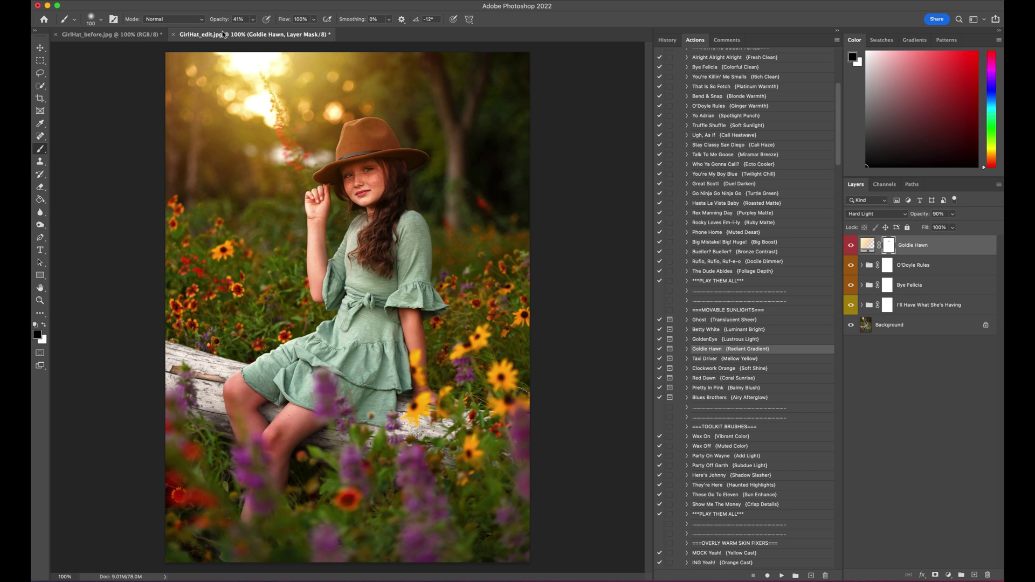
left_click(253, 23)
left_click_drag(252, 31, 283, 32)
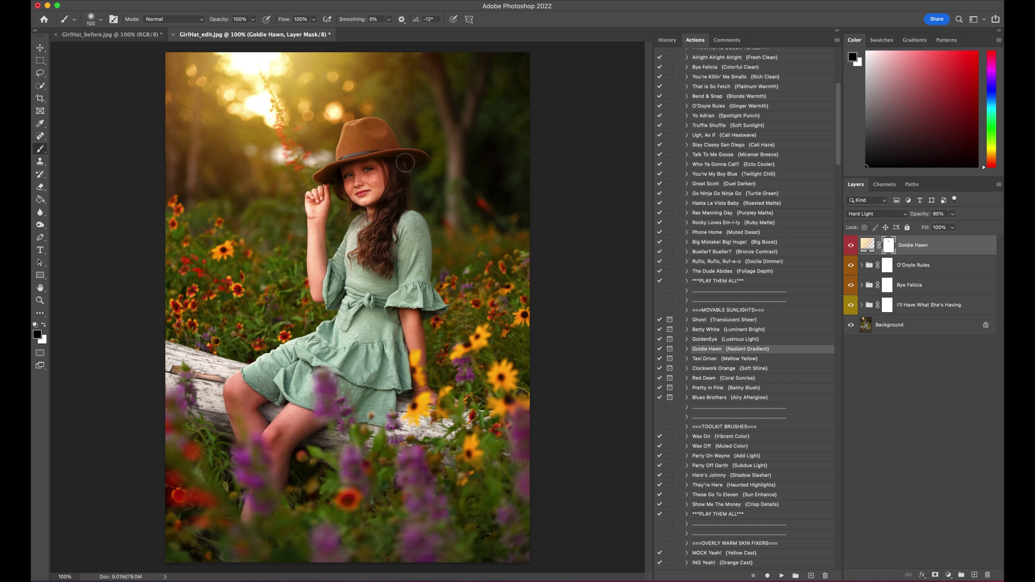
mouse_move(375, 208)
left_mouse_down()
mouse_move(389, 207)
mouse_move(368, 260)
mouse_move(316, 214)
mouse_move(320, 287)
left_mouse_up()
- Fade the glow over the hat crown with the brush at 51% opacity
left_click(253, 19)
left_click_drag(256, 31, 230, 31)
mouse_move(350, 157)
left_mouse_down()
mouse_move(348, 135)
mouse_move(379, 137)
mouse_move(390, 150)
mouse_move(365, 151)
mouse_move(362, 136)
left_mouse_up()
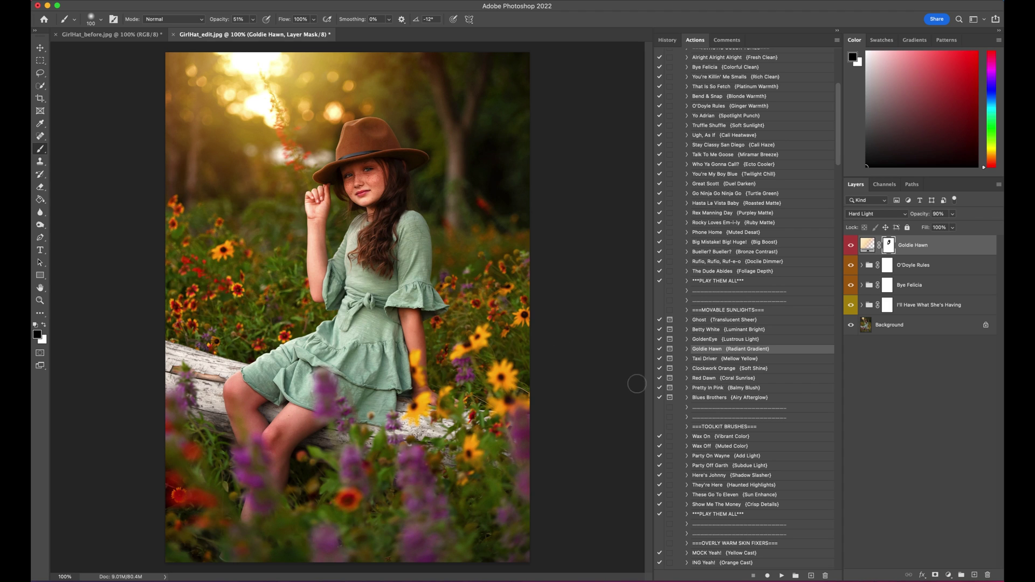
scroll(767, 420, "down", 5)
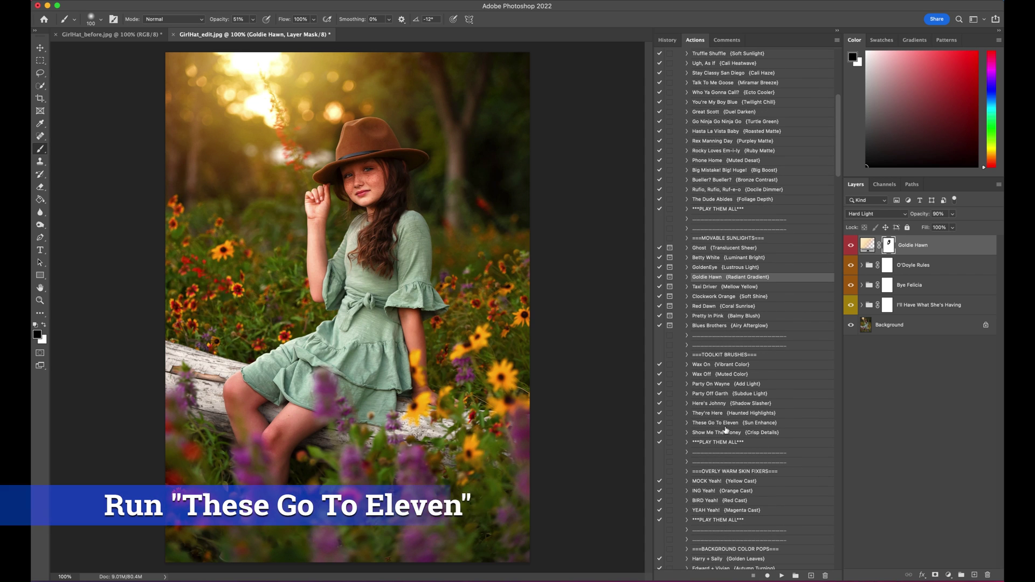
- Play These Go To Eleven and paint its sun boost onto the treetop light, brush 400 down to 100
left_click(723, 423)
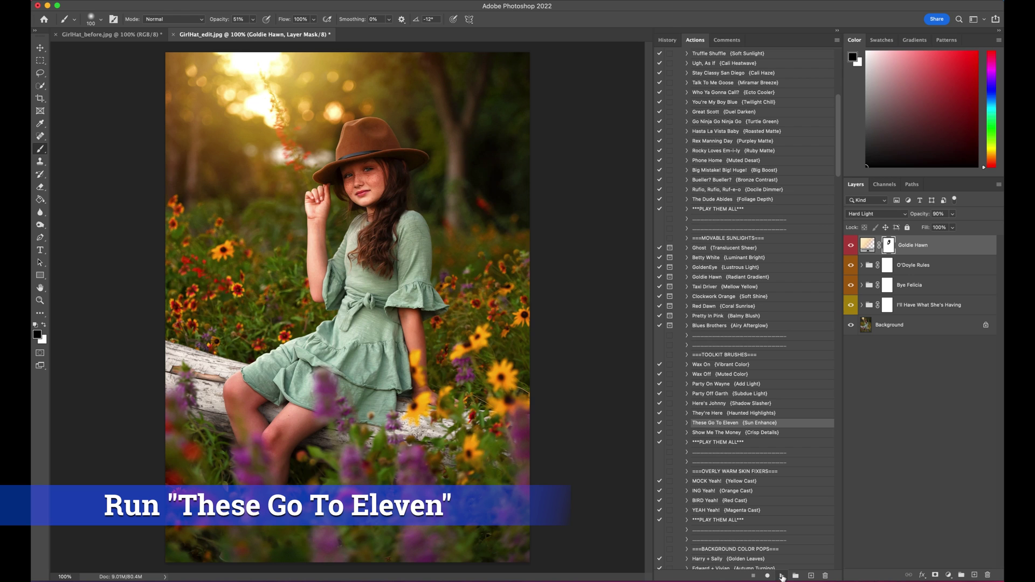
left_click(782, 576)
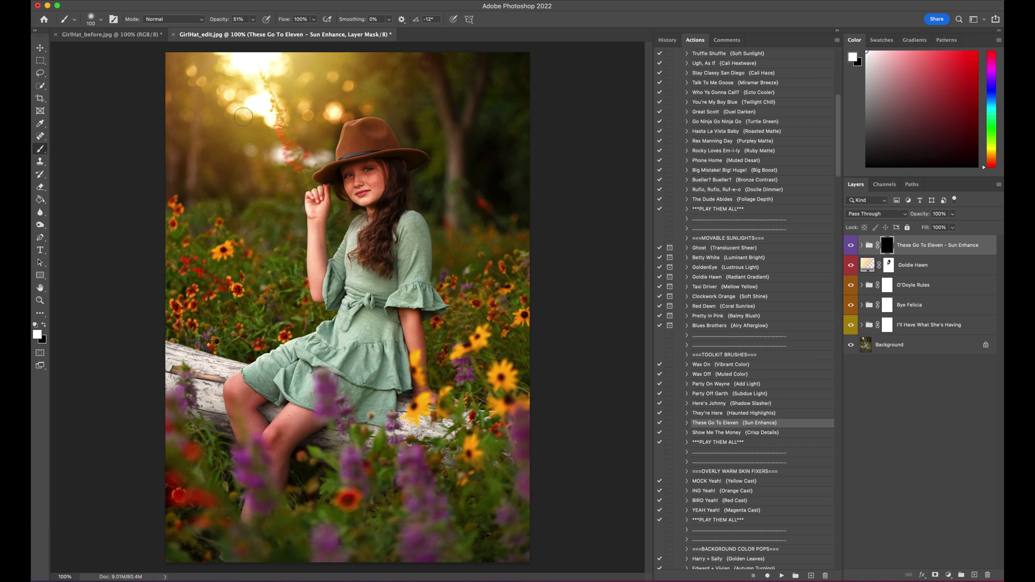
key("bracketright")
key("bracketright")
key("bracketright")
key("bracketright")
key("bracketright")
key("bracketright")
key("bracketright")
key("bracketright")
key("bracketright")
key("bracketleft")
key("bracketleft")
key("bracketleft")
key("bracketleft")
left_click(852, 248)
left_click(852, 247)
key("bracketleft")
key("bracketleft")
key("bracketleft")
key("bracketleft")
scroll(771, 438, "down", 5)
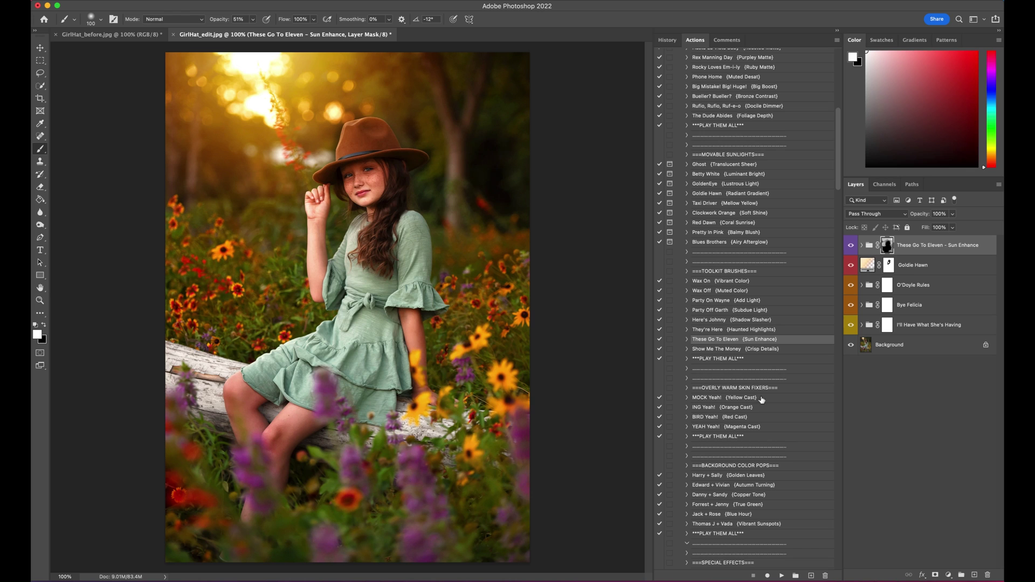
- Play ING Yeah! orange cast and paint it onto the girl's face
left_click(736, 409)
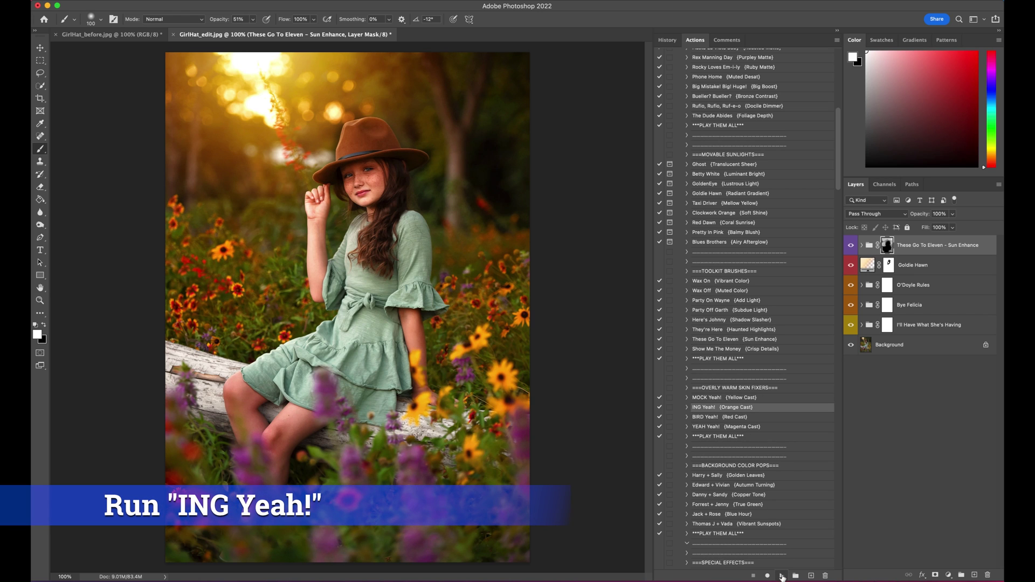
left_click(784, 576)
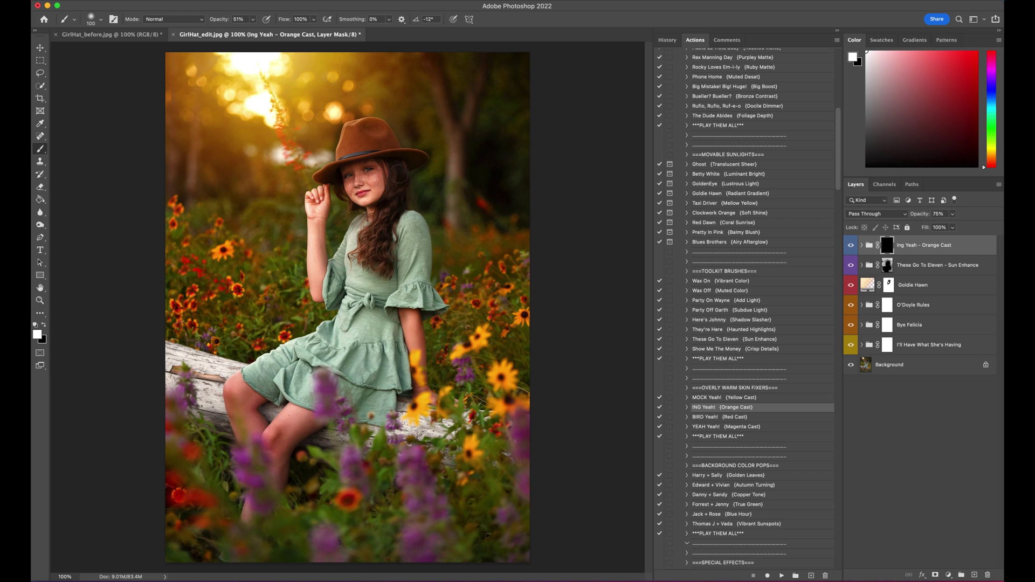
left_click_drag(357, 181, 321, 192)
key("bracketleft")
key("bracketleft")
- Play BIRD Yeah! red cast and lower the red-cast group's opacity
left_click(714, 418)
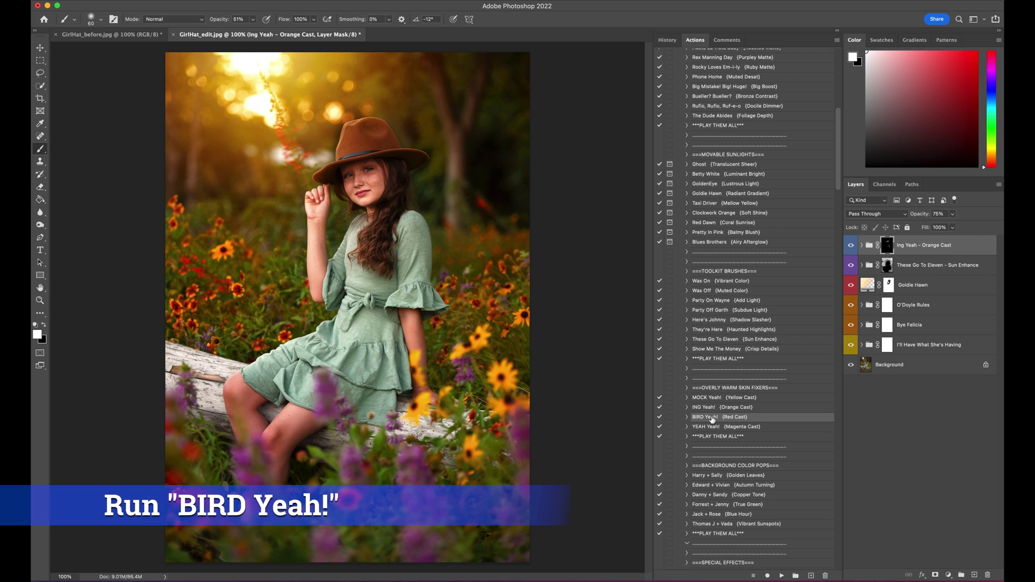
left_click(782, 577)
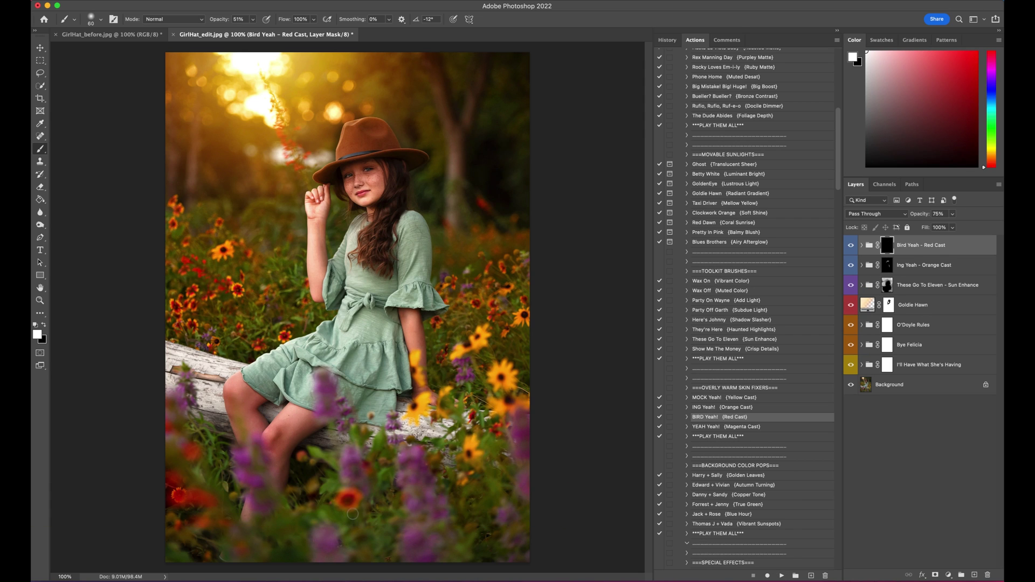
key("bracketright")
key("bracketright")
key("bracketright")
key("bracketright")
key("bracketright")
key("bracketright")
key("bracketright")
key("bracketright")
key("bracketright")
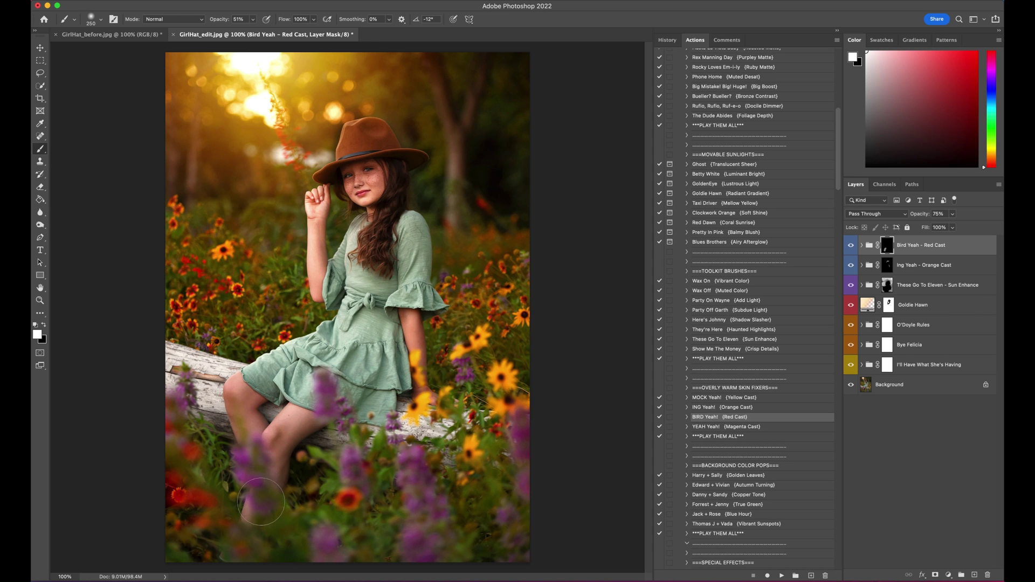
left_click(953, 218)
left_click_drag(954, 226, 933, 228)
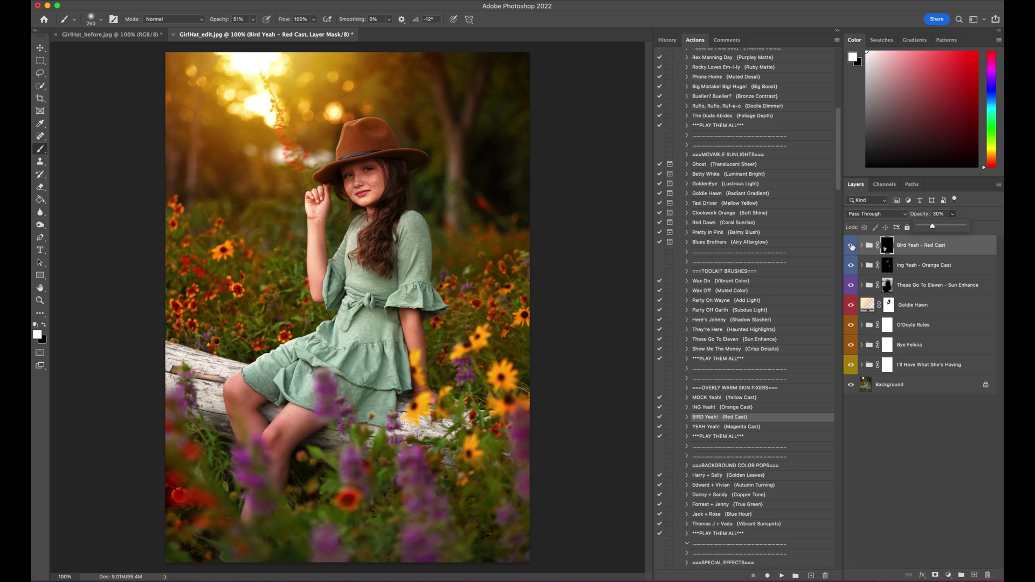
left_click(852, 246)
- Dab red-cast warmth onto the girl's shoulder with a smaller brush at 23% opacity
key("bracketleft")
key("bracketleft")
key("bracketleft")
key("bracketleft")
key("bracketleft")
left_click(252, 19)
left_click_drag(252, 31, 240, 31)
left_click(337, 182)
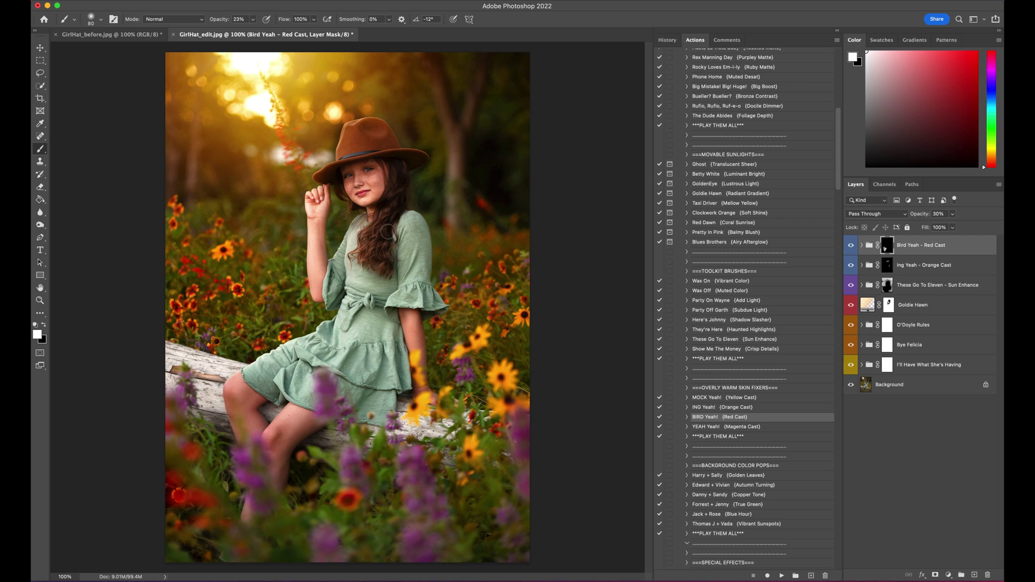
key("bracketleft")
left_click(333, 219)
- Run Why Is The Carpet All Wet Todd, accept flattening, and reduce the HDR group's opacity
scroll(736, 329, "down", 3)
scroll(737, 330, "down", 1)
scroll(737, 330, "down", 4)
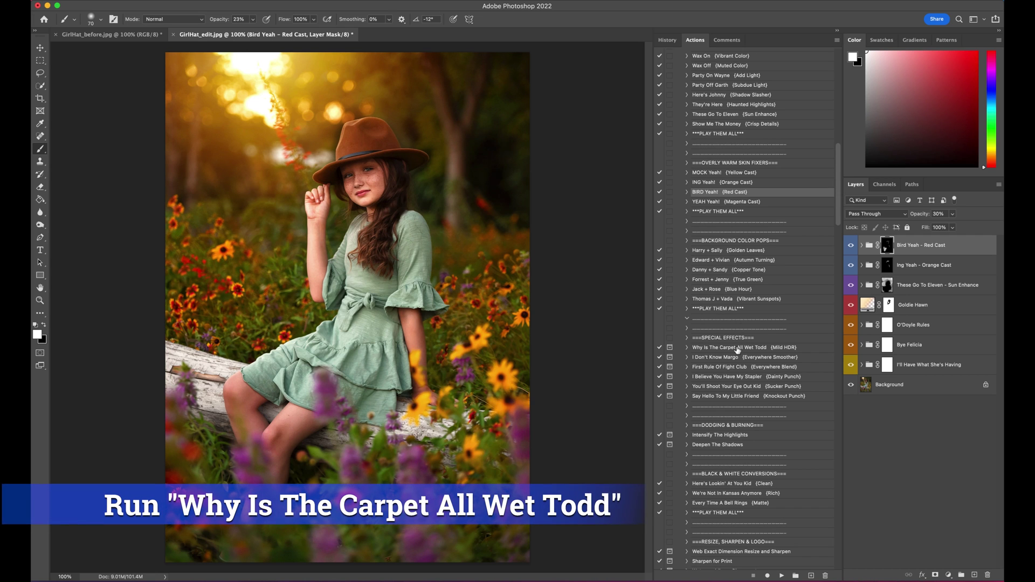
left_click(738, 350)
left_click(781, 576)
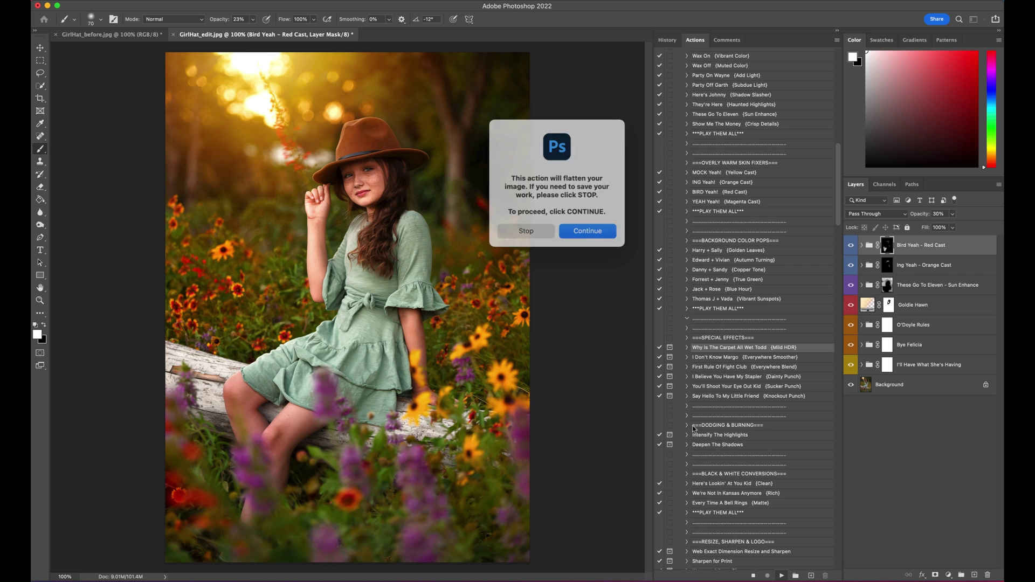
left_click(577, 226)
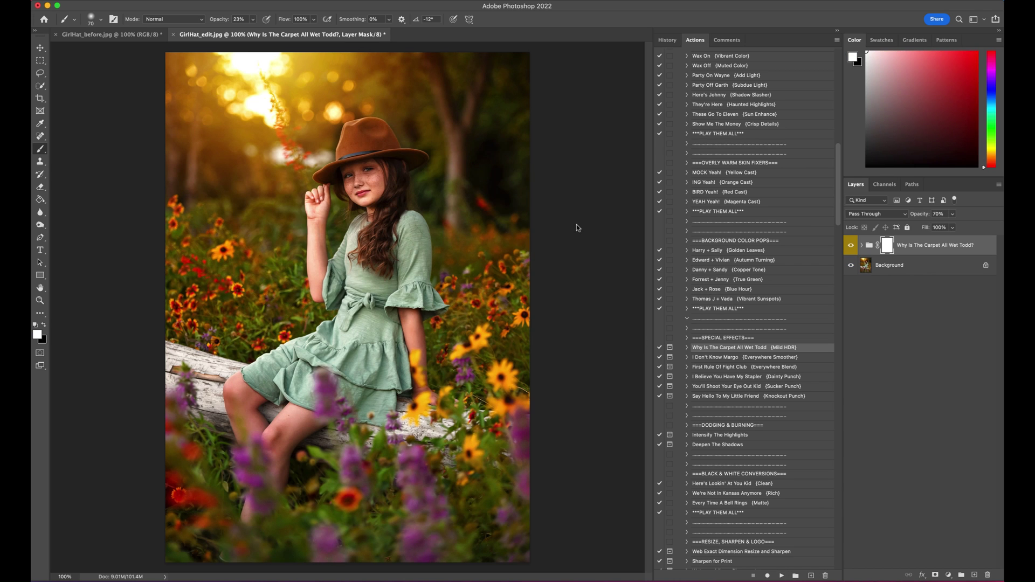
left_click(852, 247)
left_click(852, 247)
left_click_drag(953, 218, 937, 230)
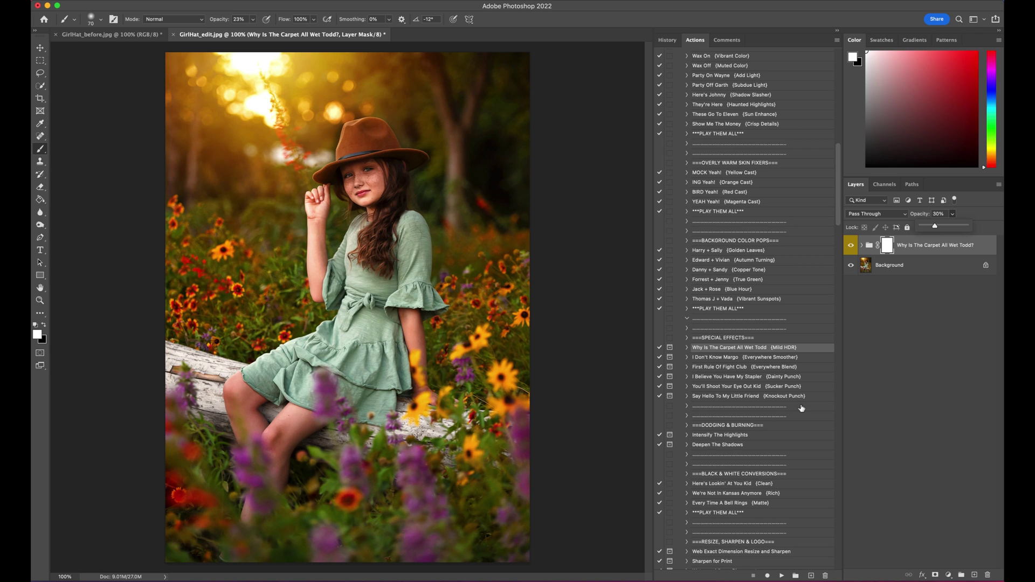
- Run Say Hello To My Little Friend, accept flattening, and set its group to 35% opacity
left_click(741, 398)
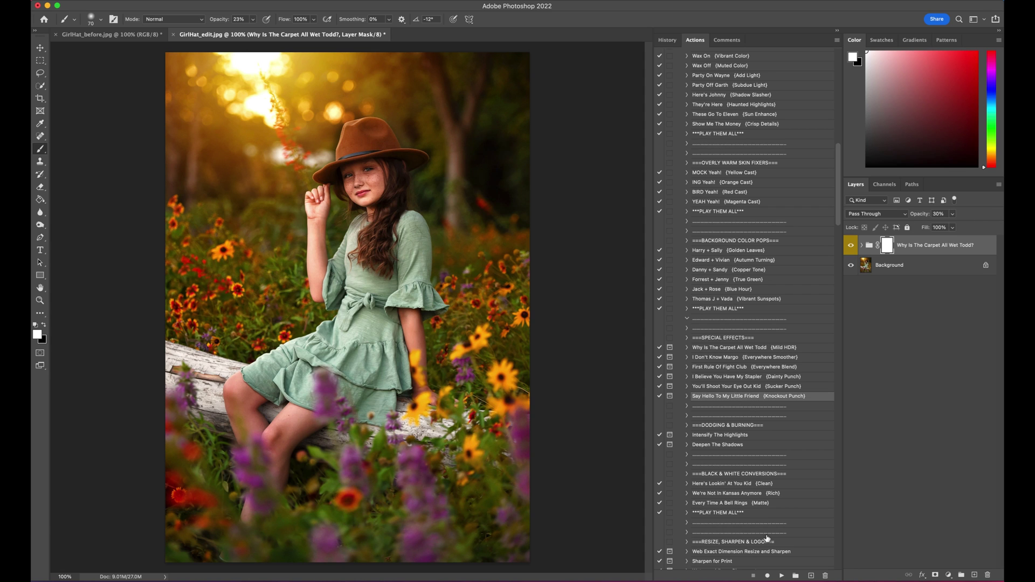
left_click(782, 576)
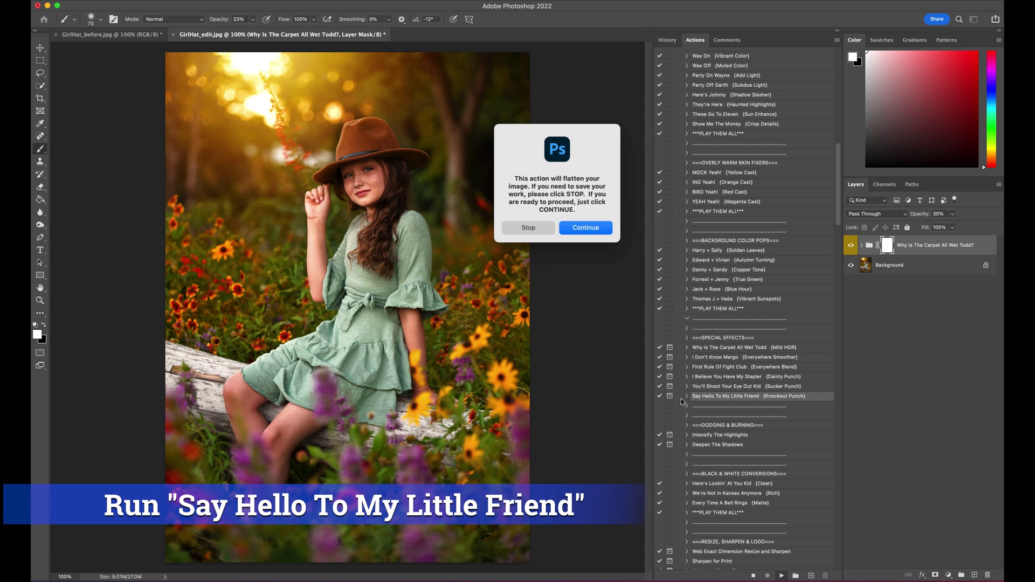
left_click(593, 230)
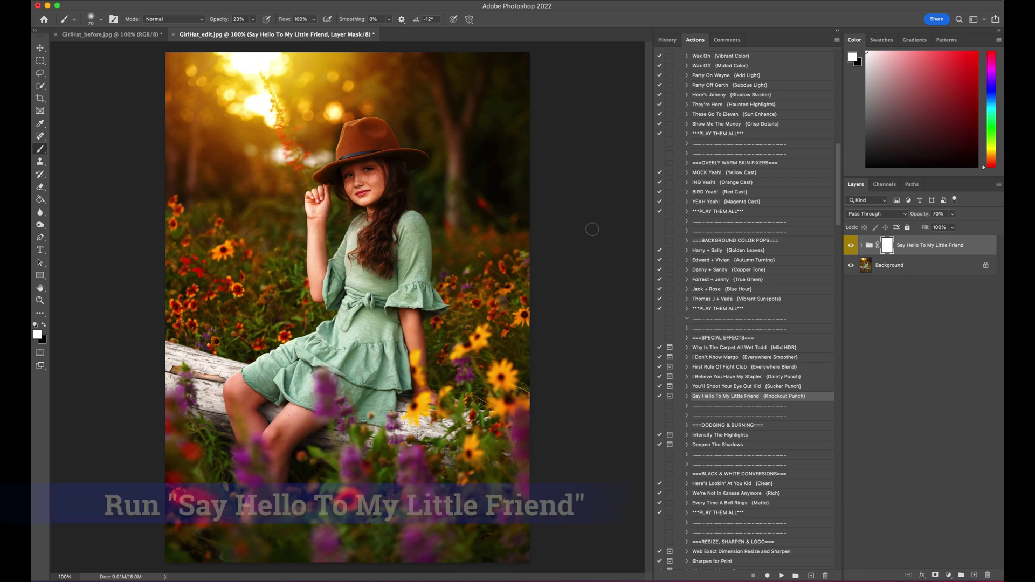
left_click(953, 214)
left_click_drag(953, 228, 939, 227)
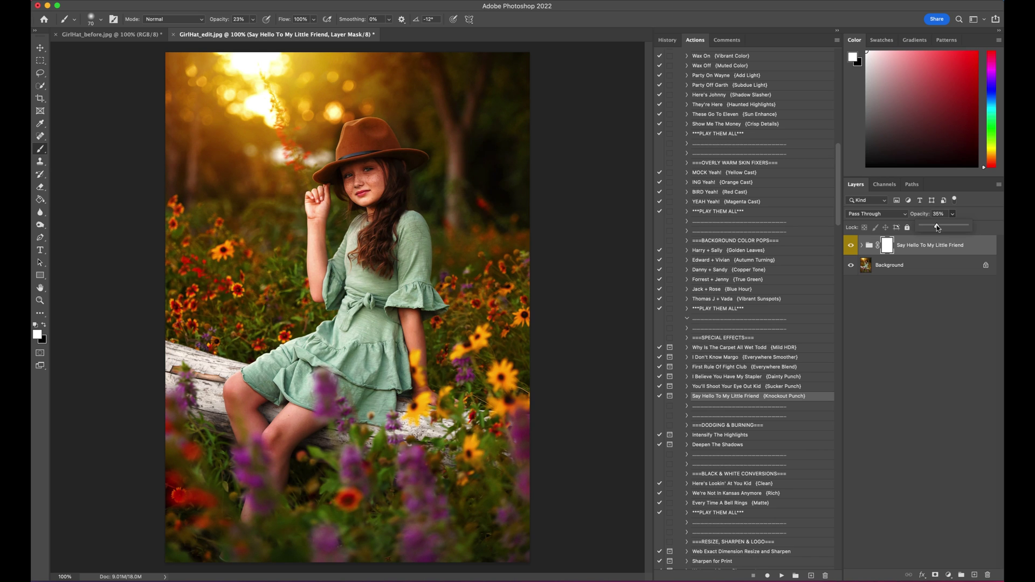
left_click_drag(938, 228, 938, 227)
- Mask the contrast punch off the girl's hand with black at 55% brush opacity
key("bracketright")
left_click(252, 20)
left_click_drag(254, 30, 268, 31)
left_click(44, 325)
left_click_drag(313, 262, 317, 267)
- Run Intensify The Highlights, accept both prompts, and shrink the dodge brush
left_click(743, 437)
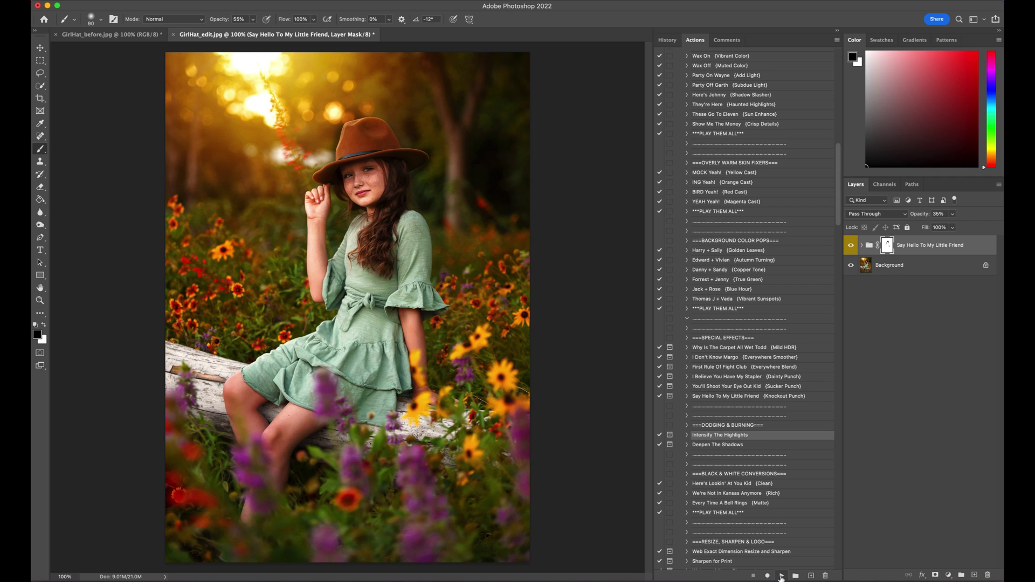
left_click(781, 576)
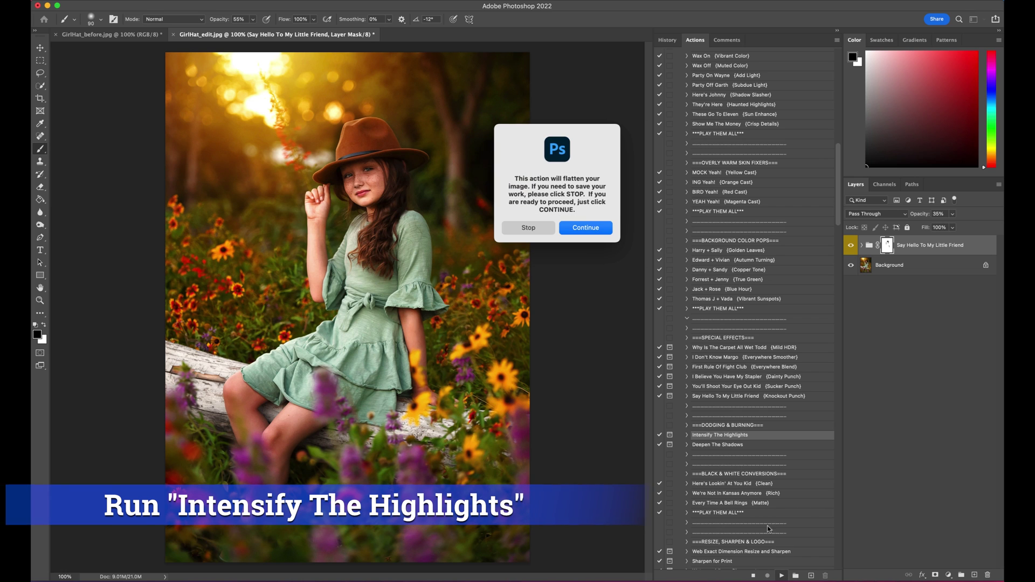
left_click(587, 229)
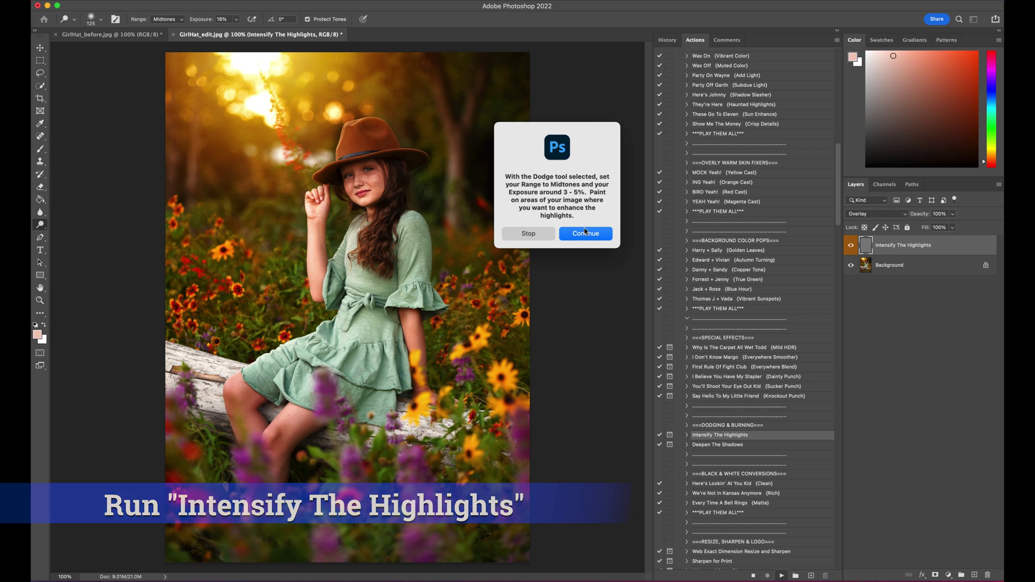
left_click(585, 232)
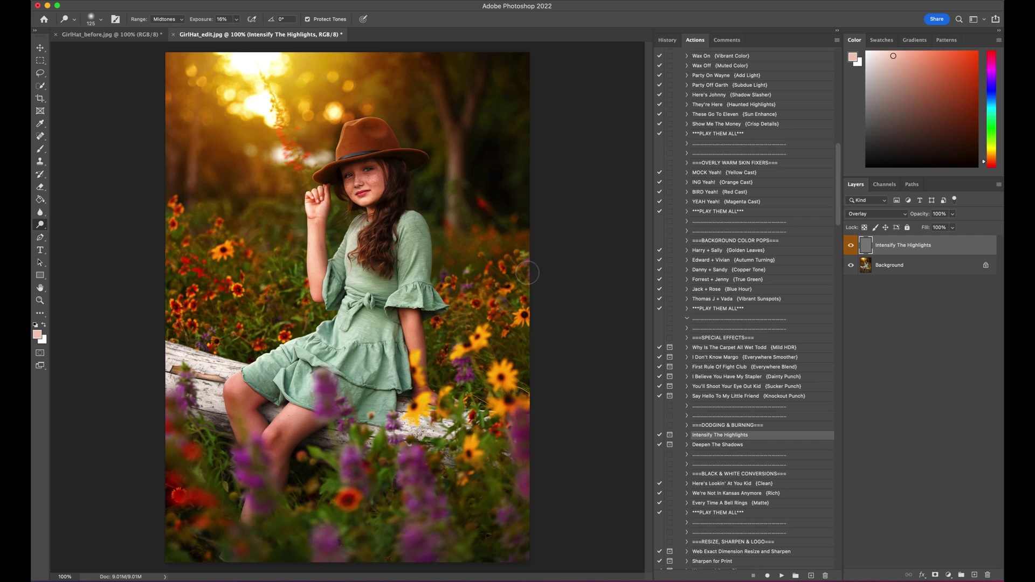
key("bracketleft")
key("bracketleft")
key("bracketleft")
key("bracketleft")
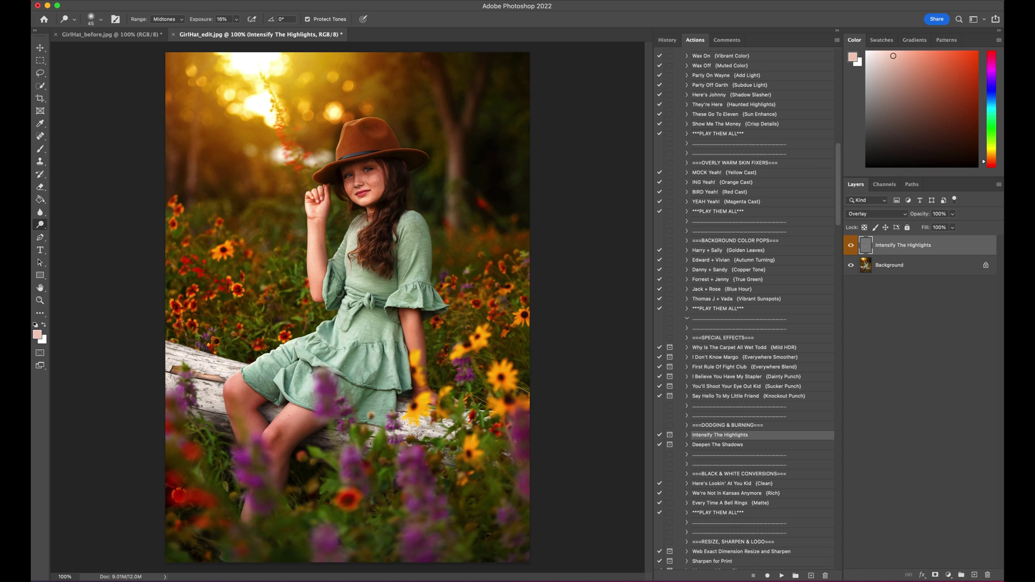
key("bracketleft")
- Dodge brighter patches on the dress and the girl's knee
left_click_drag(416, 261, 417, 250)
mouse_move(409, 252)
left_mouse_down()
mouse_move(353, 285)
mouse_move(358, 296)
left_mouse_up()
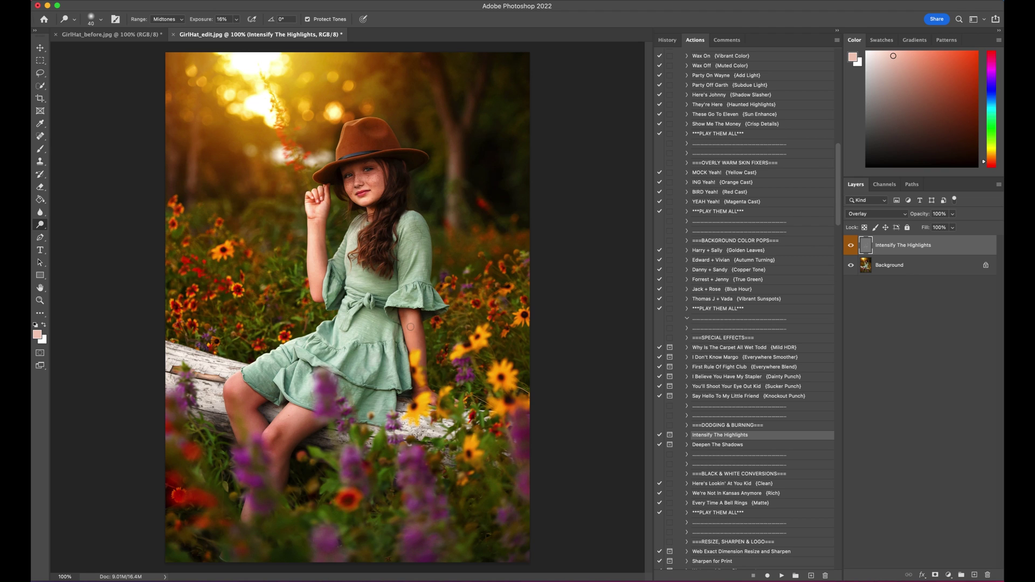
key("bracketright")
left_click_drag(288, 426, 278, 441)
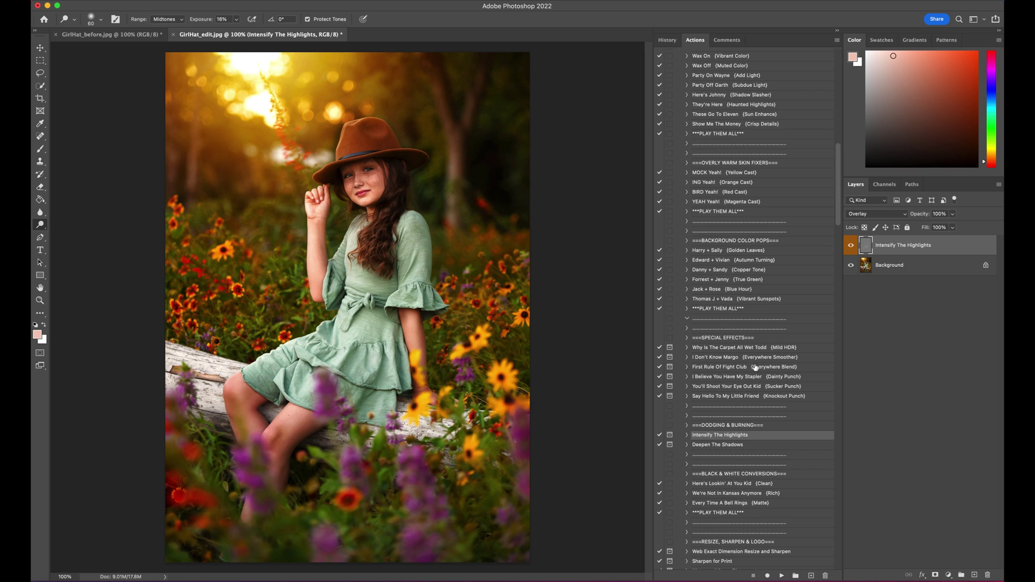
- Run Deepen The Shadows, accept both prompts, and burn darker shading over the dress and log
left_click(725, 445)
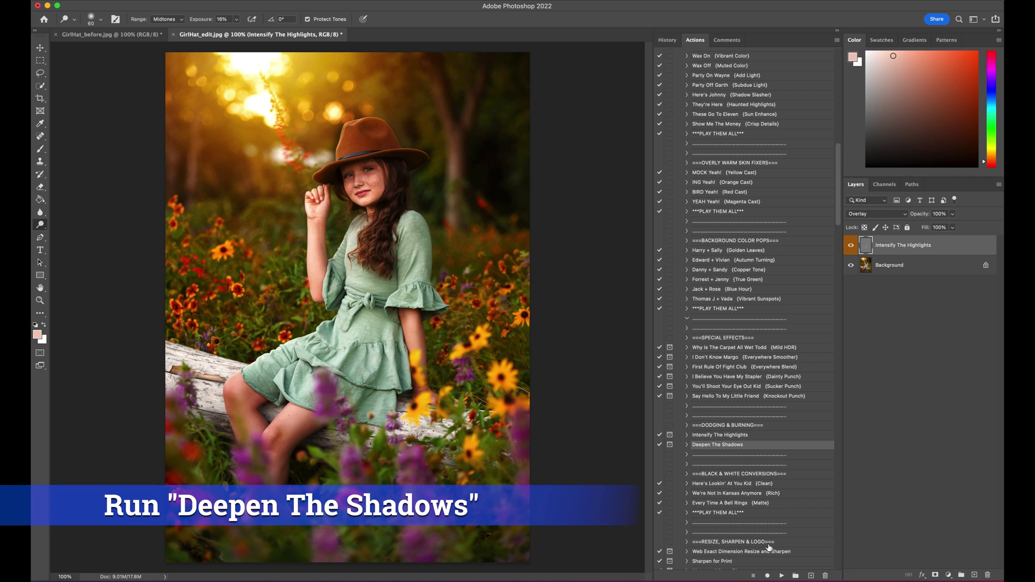
left_click(782, 575)
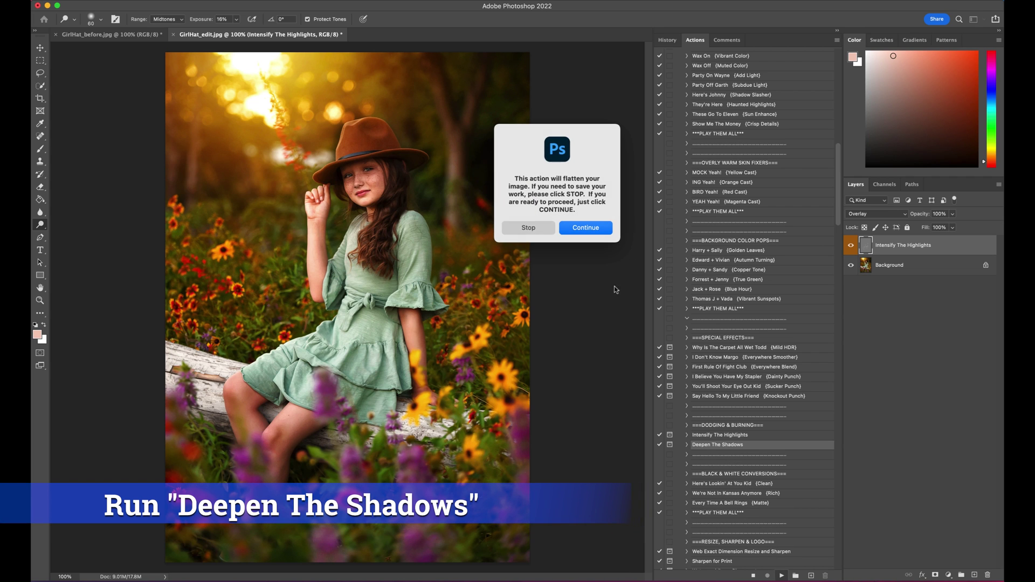
left_click(592, 231)
left_click(582, 236)
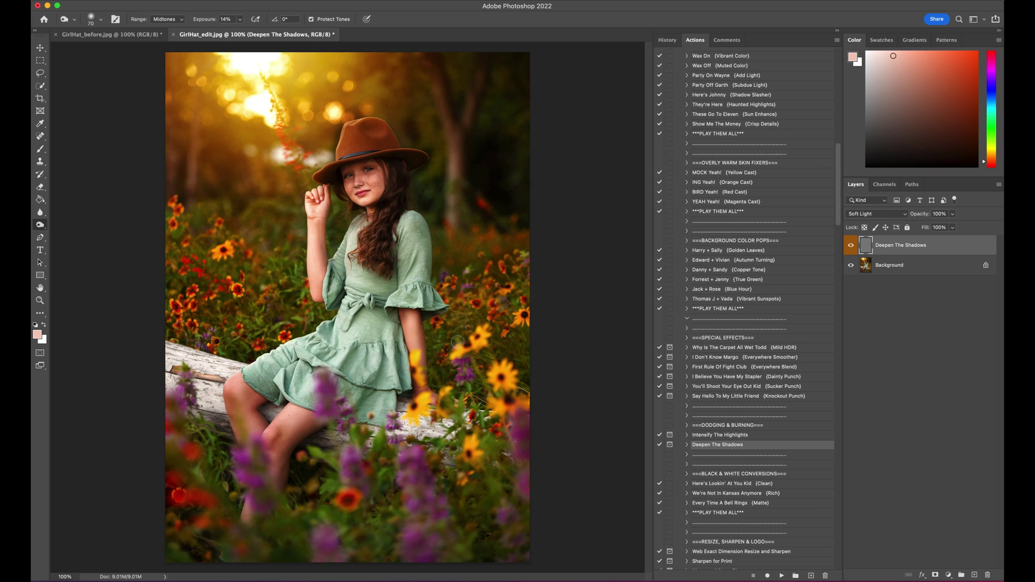
mouse_move(457, 341)
left_mouse_down()
mouse_move(421, 323)
mouse_move(431, 383)
mouse_move(380, 424)
left_mouse_up()
key("bracketleft")
- Run Party On Wayne – Add Light and paint broad light around the girl, flowers and left background
scroll(721, 282, "up", 3)
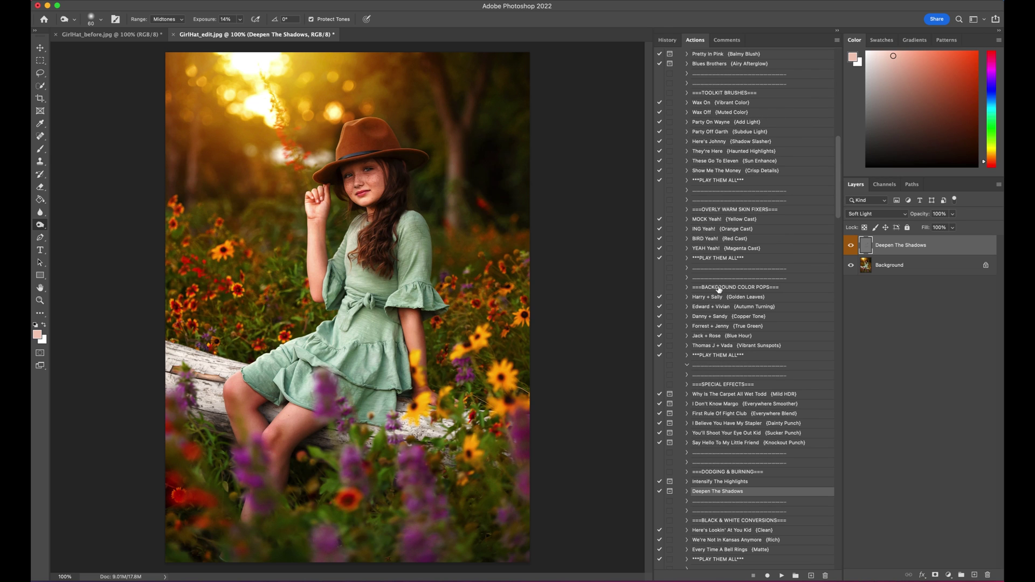
left_click(729, 124)
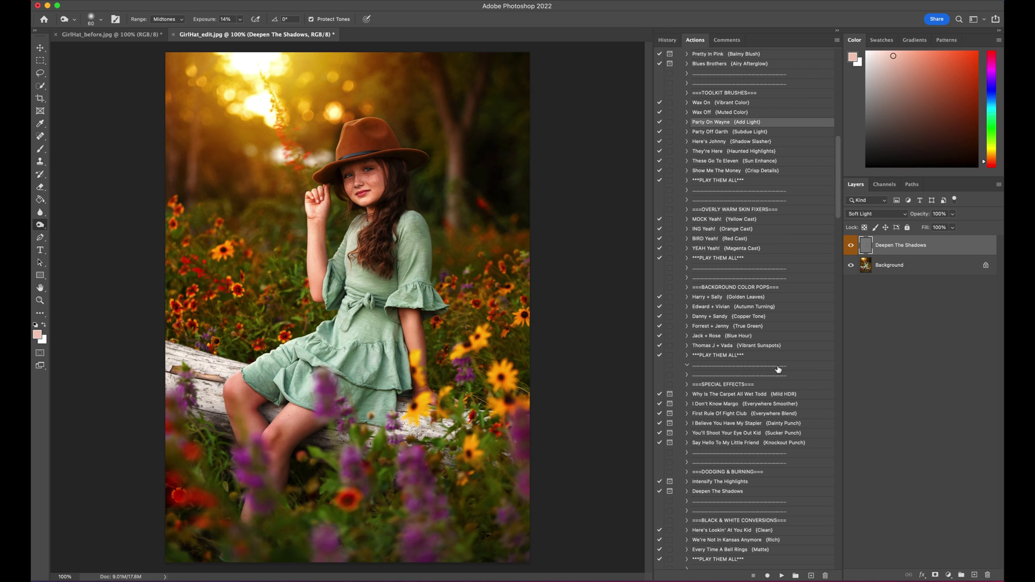
left_click(783, 576)
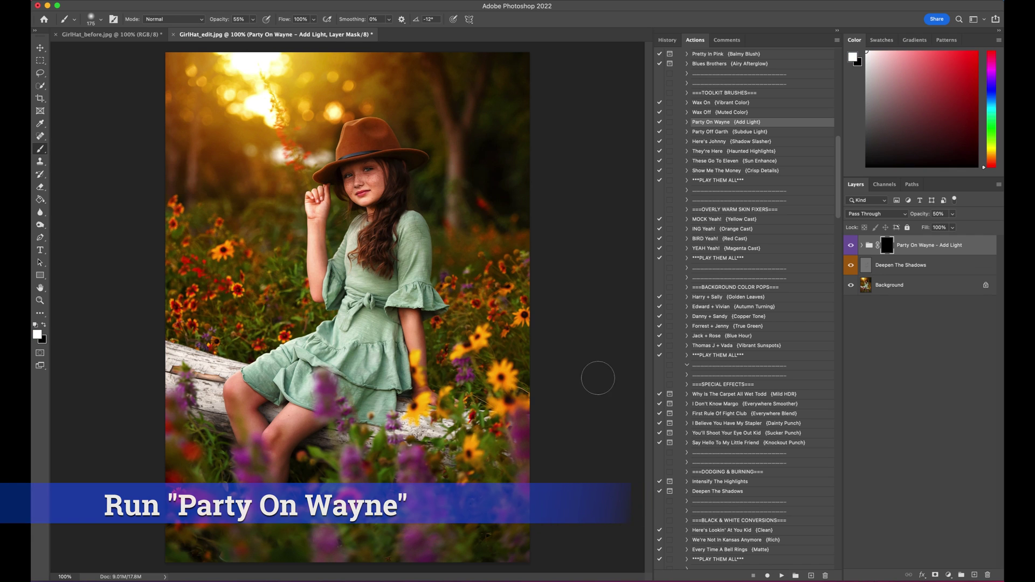
key("bracketright")
key("bracketright")
key("bracketright")
key("bracketright")
key("bracketright")
key("bracketright")
key("bracketright")
left_click_drag(464, 298, 540, 269)
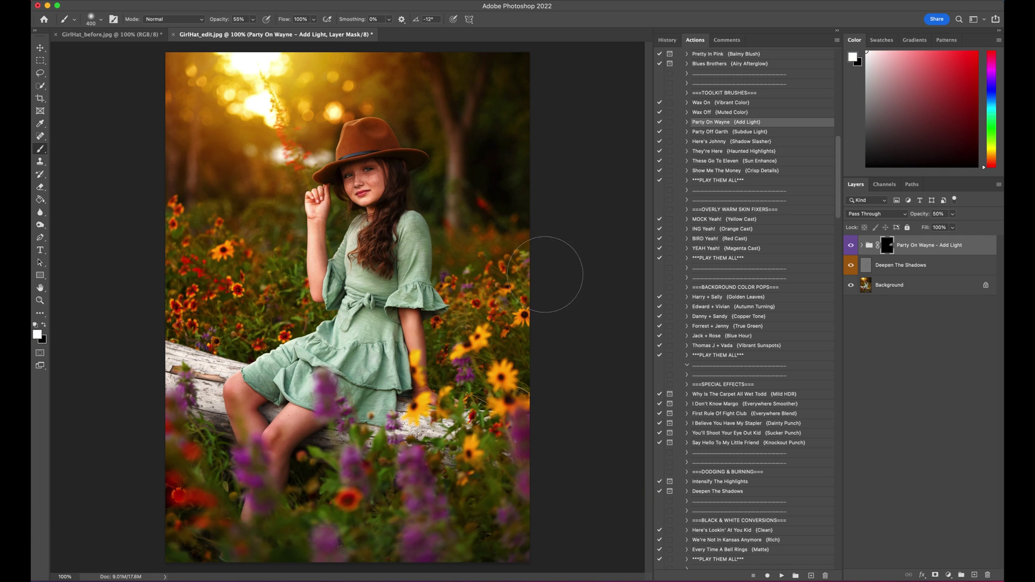
key("bracketleft")
mouse_move(470, 353)
left_mouse_down()
mouse_move(515, 434)
mouse_move(531, 493)
mouse_move(518, 510)
left_mouse_up()
mouse_move(259, 272)
left_mouse_down()
mouse_move(253, 302)
mouse_move(184, 221)
mouse_move(270, 211)
mouse_move(372, 253)
mouse_move(456, 216)
mouse_move(418, 205)
left_mouse_up()
- Set a smaller brush at 31% opacity and toggle the add-light group to compare
key("bracketleft")
key("bracketleft")
key("bracketleft")
key("bracketleft")
key("bracketleft")
key("bracketleft")
key("bracketleft")
key("bracketleft")
key("bracketleft")
key("bracketleft")
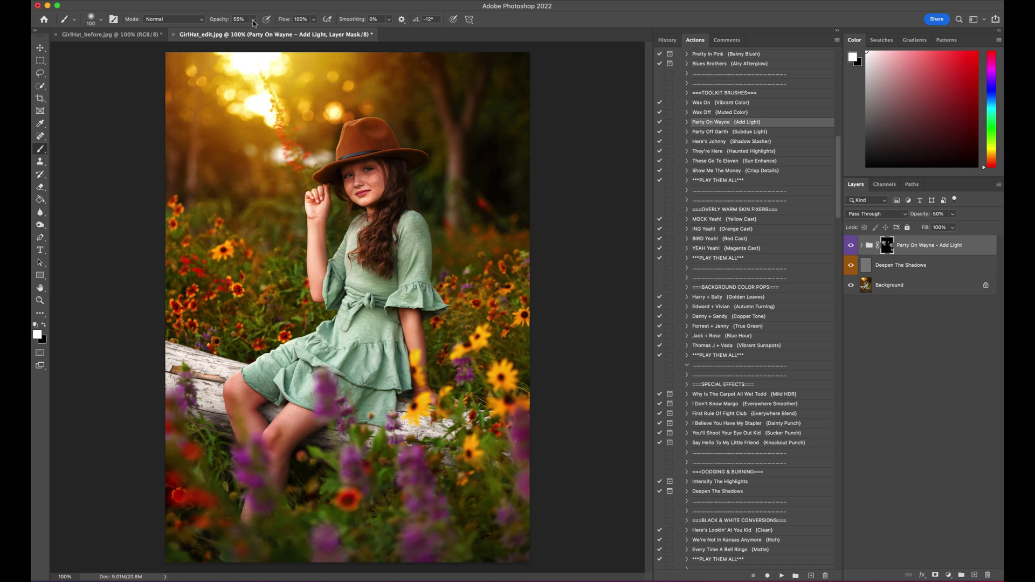
left_click(253, 21)
left_click(347, 178)
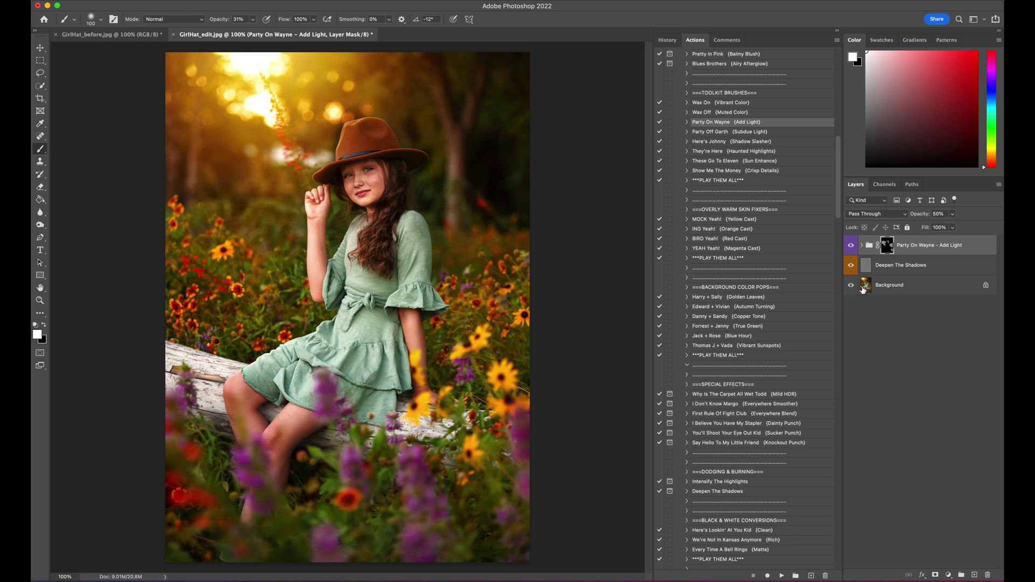
left_click(852, 247)
left_click(852, 247)
left_click(852, 247)
left_click(852, 247)
left_click(107, 37)
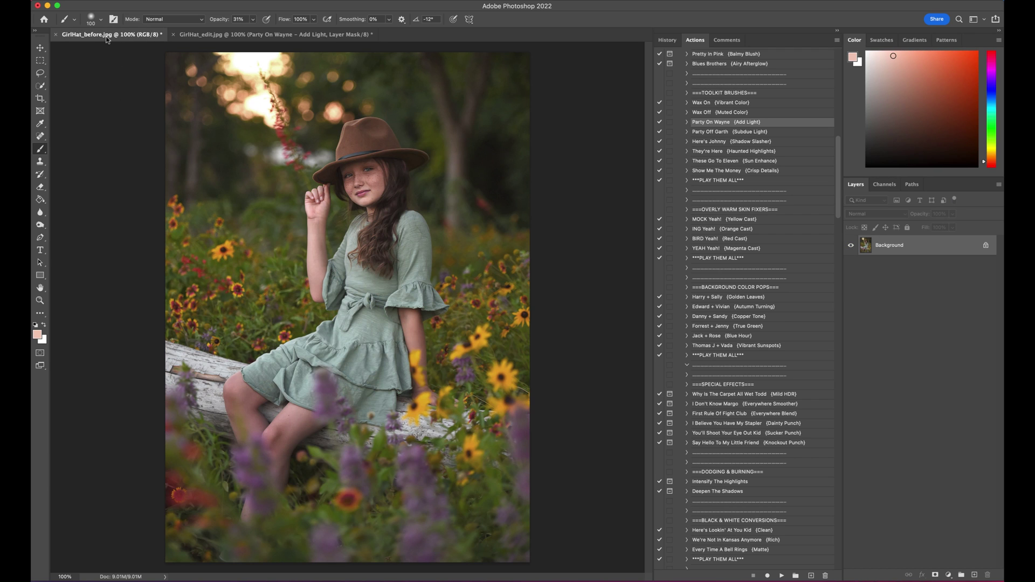
left_click(235, 37)
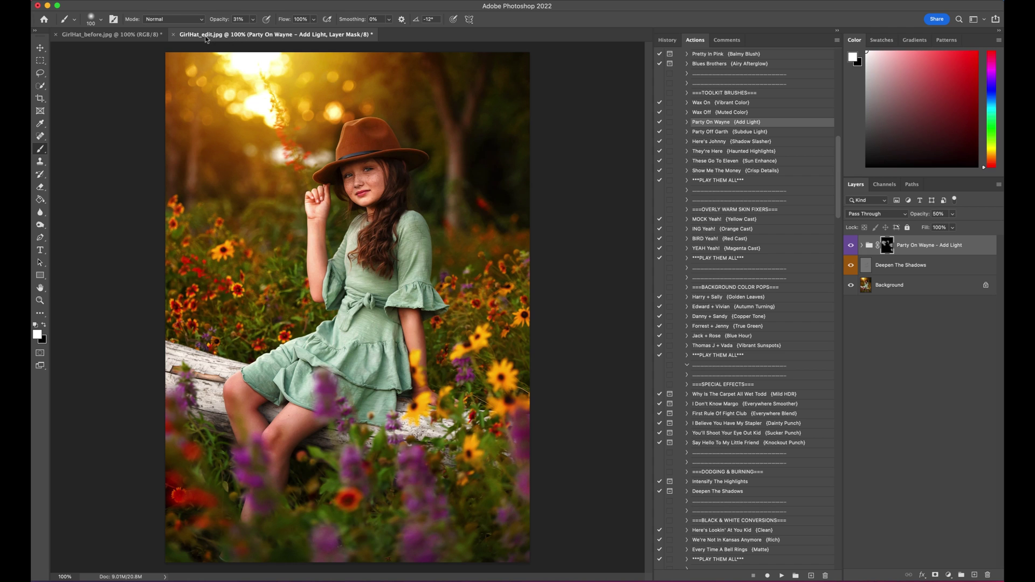
left_click(110, 36)
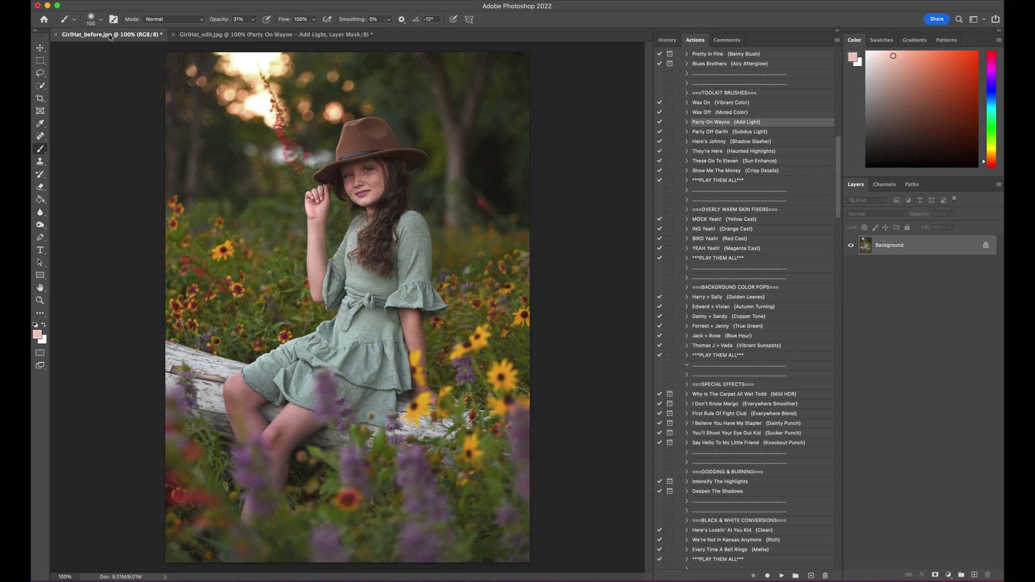
left_click(236, 37)
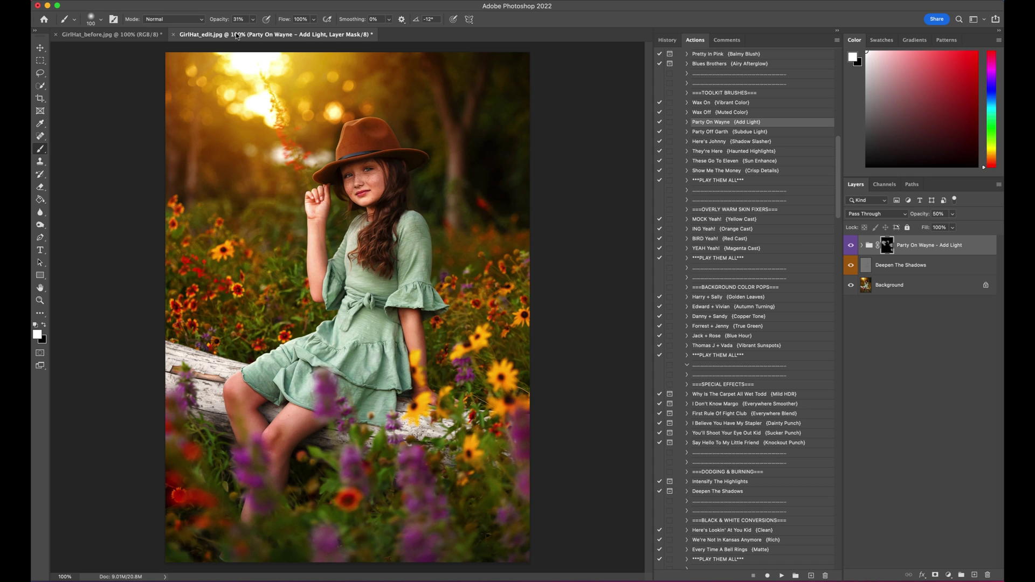